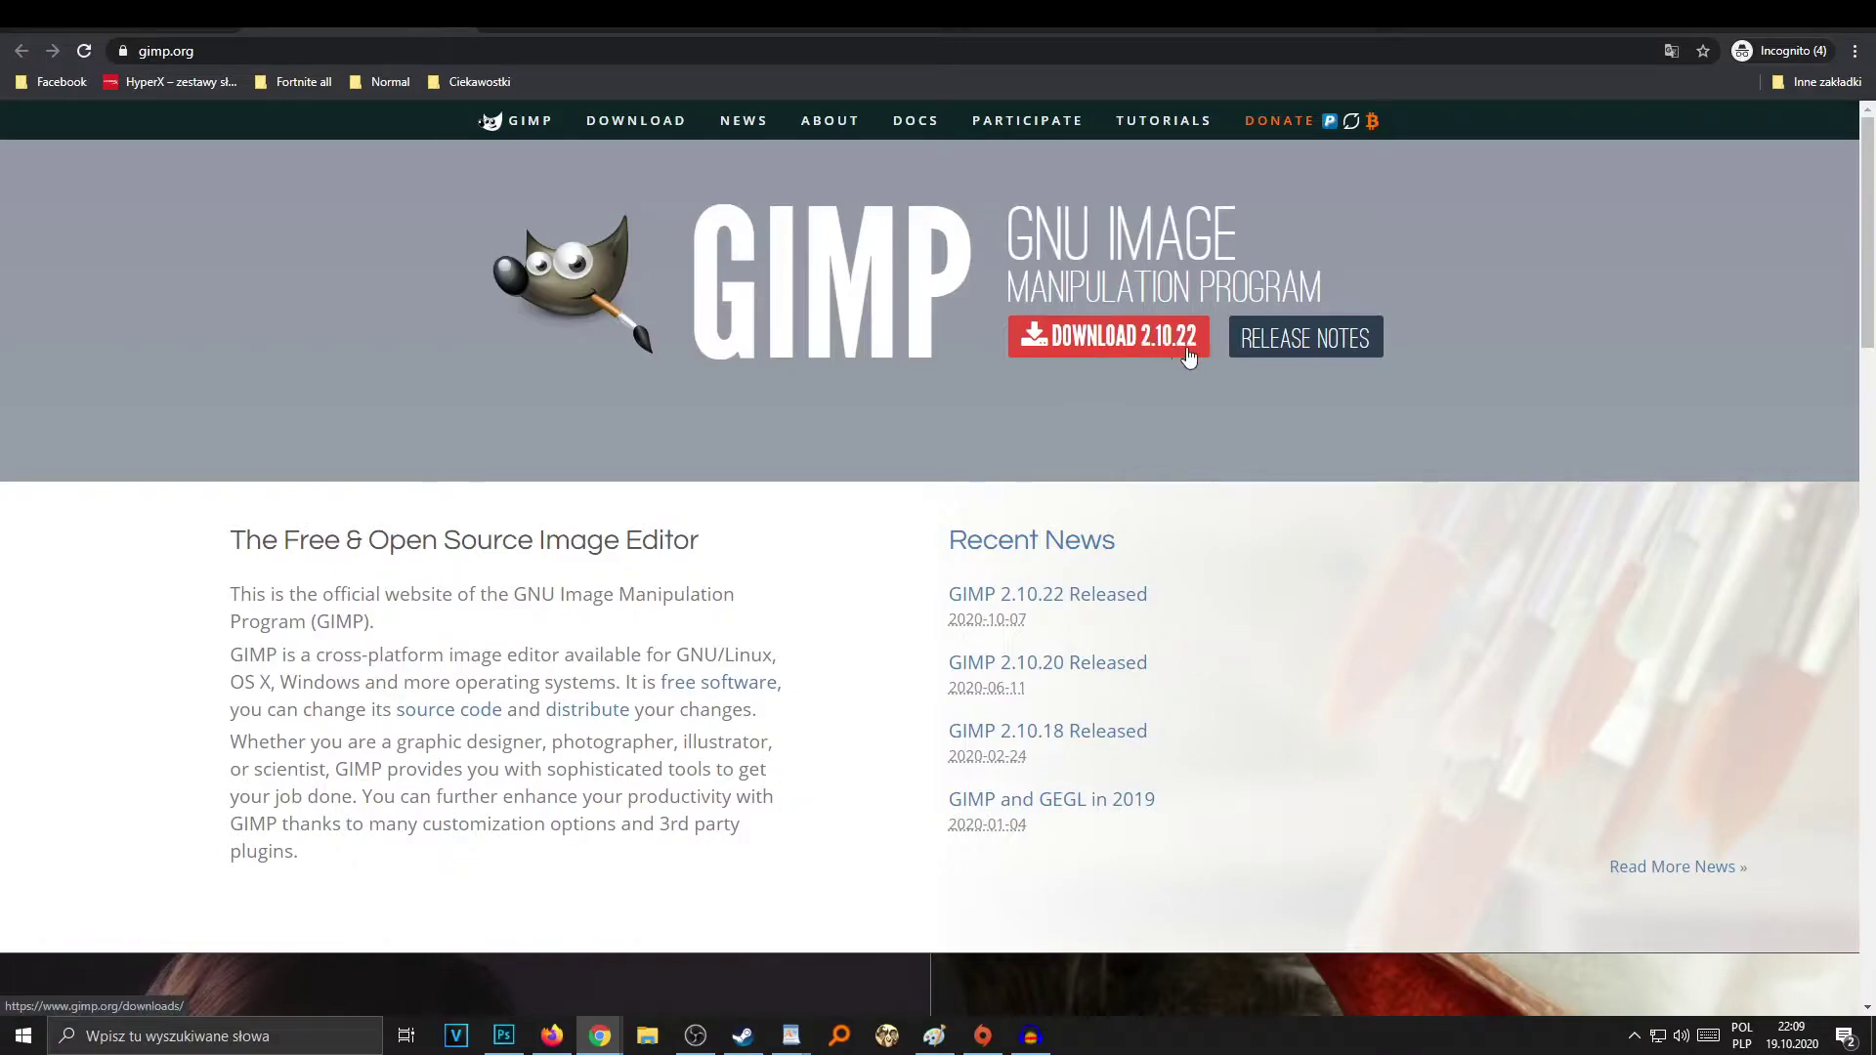
- Go to the GIMP 2.10.22 downloads page via the red DOWNLOAD 2.10.22 button
{"action": "left_click", "coordinate": [1055, 339]}
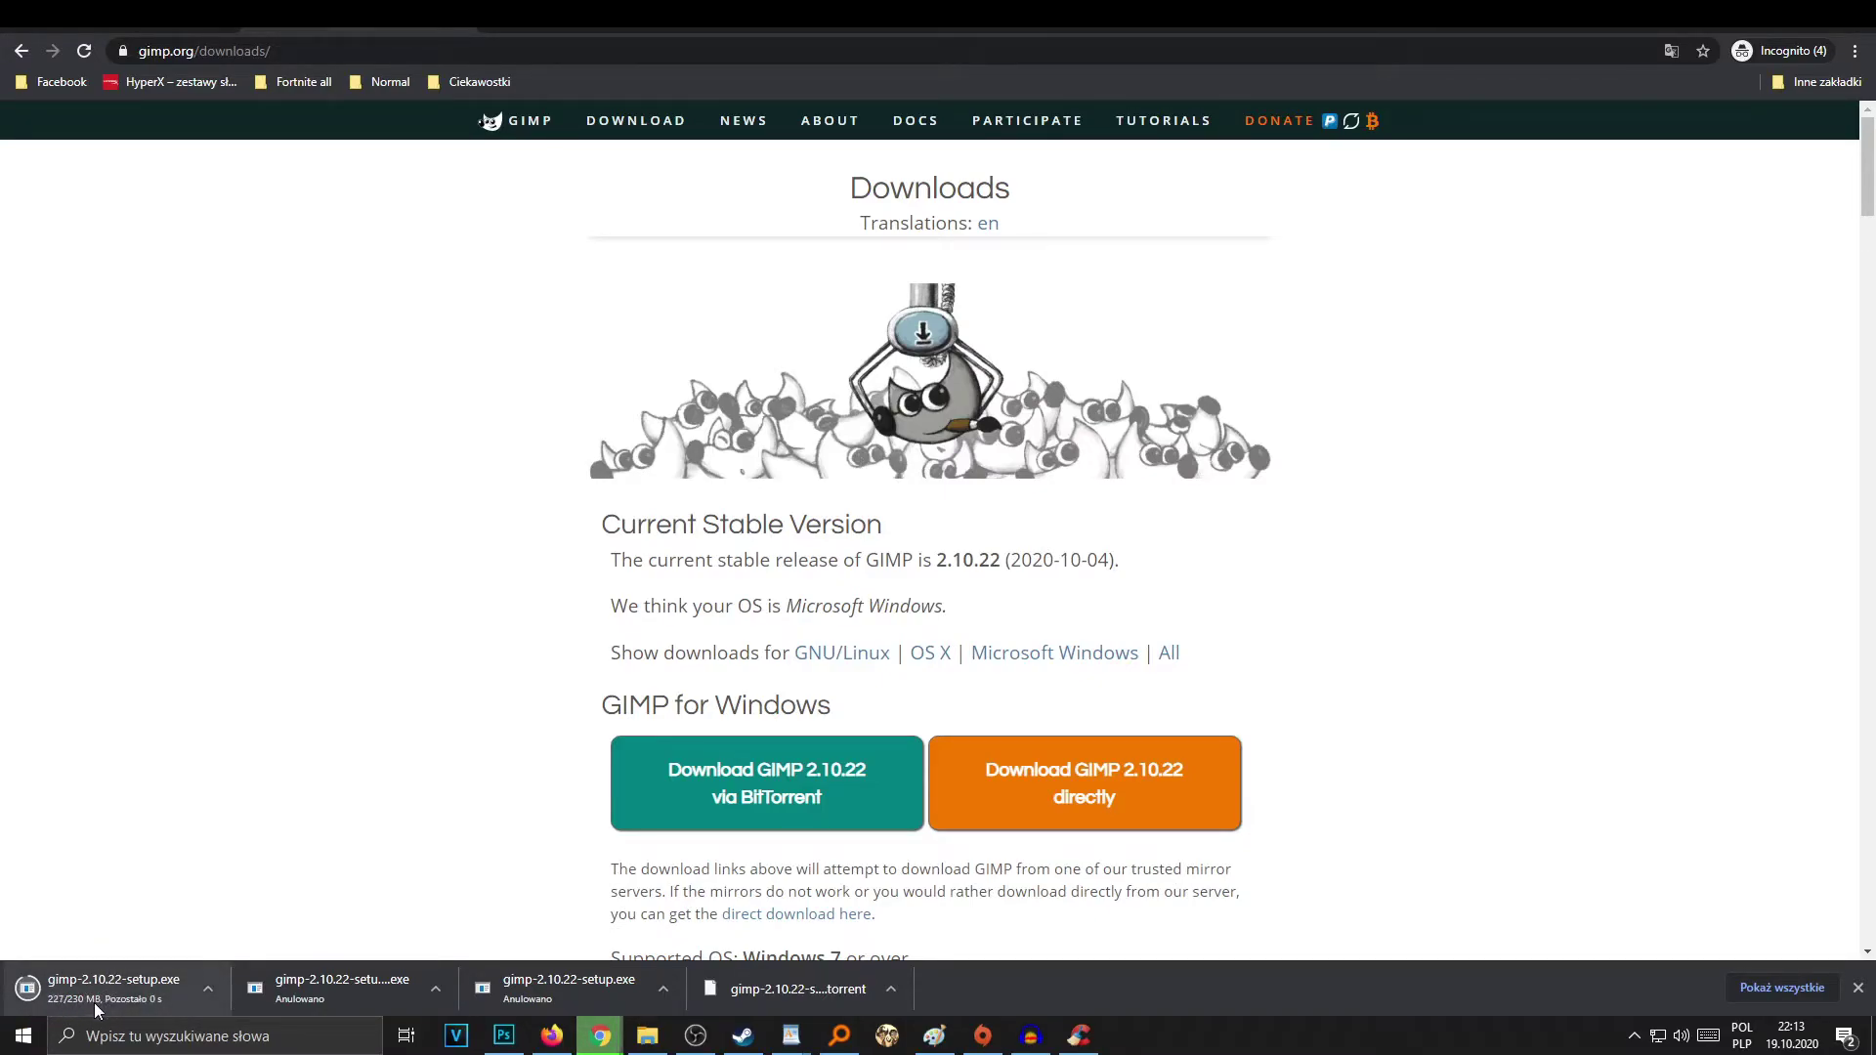
- Open the finished gimp-2.10.22-setup.exe download from Chrome's downloads bar
{"action": "left_click", "coordinate": [161, 982]}
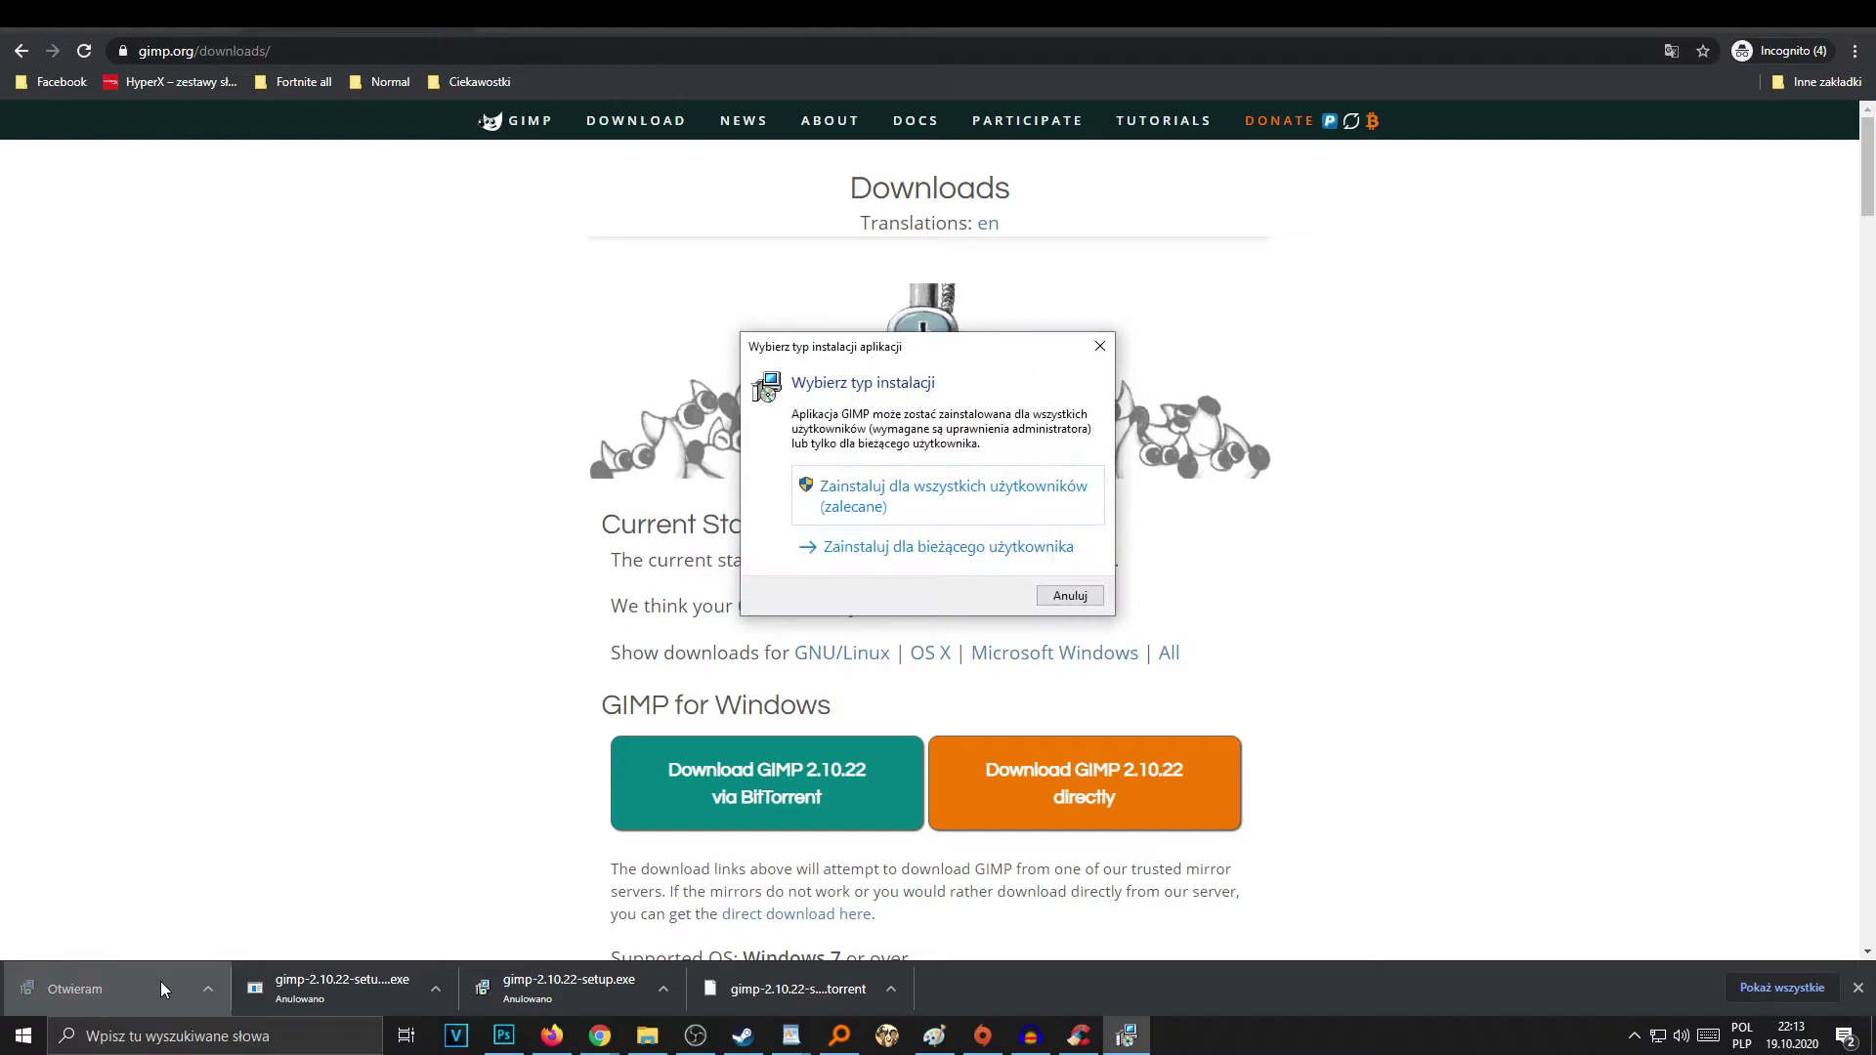
- Choose a current-user installation and keep Polski as the installer language
{"action": "left_click_drag", "start_coordinate": [826, 356], "coordinate": [789, 359]}
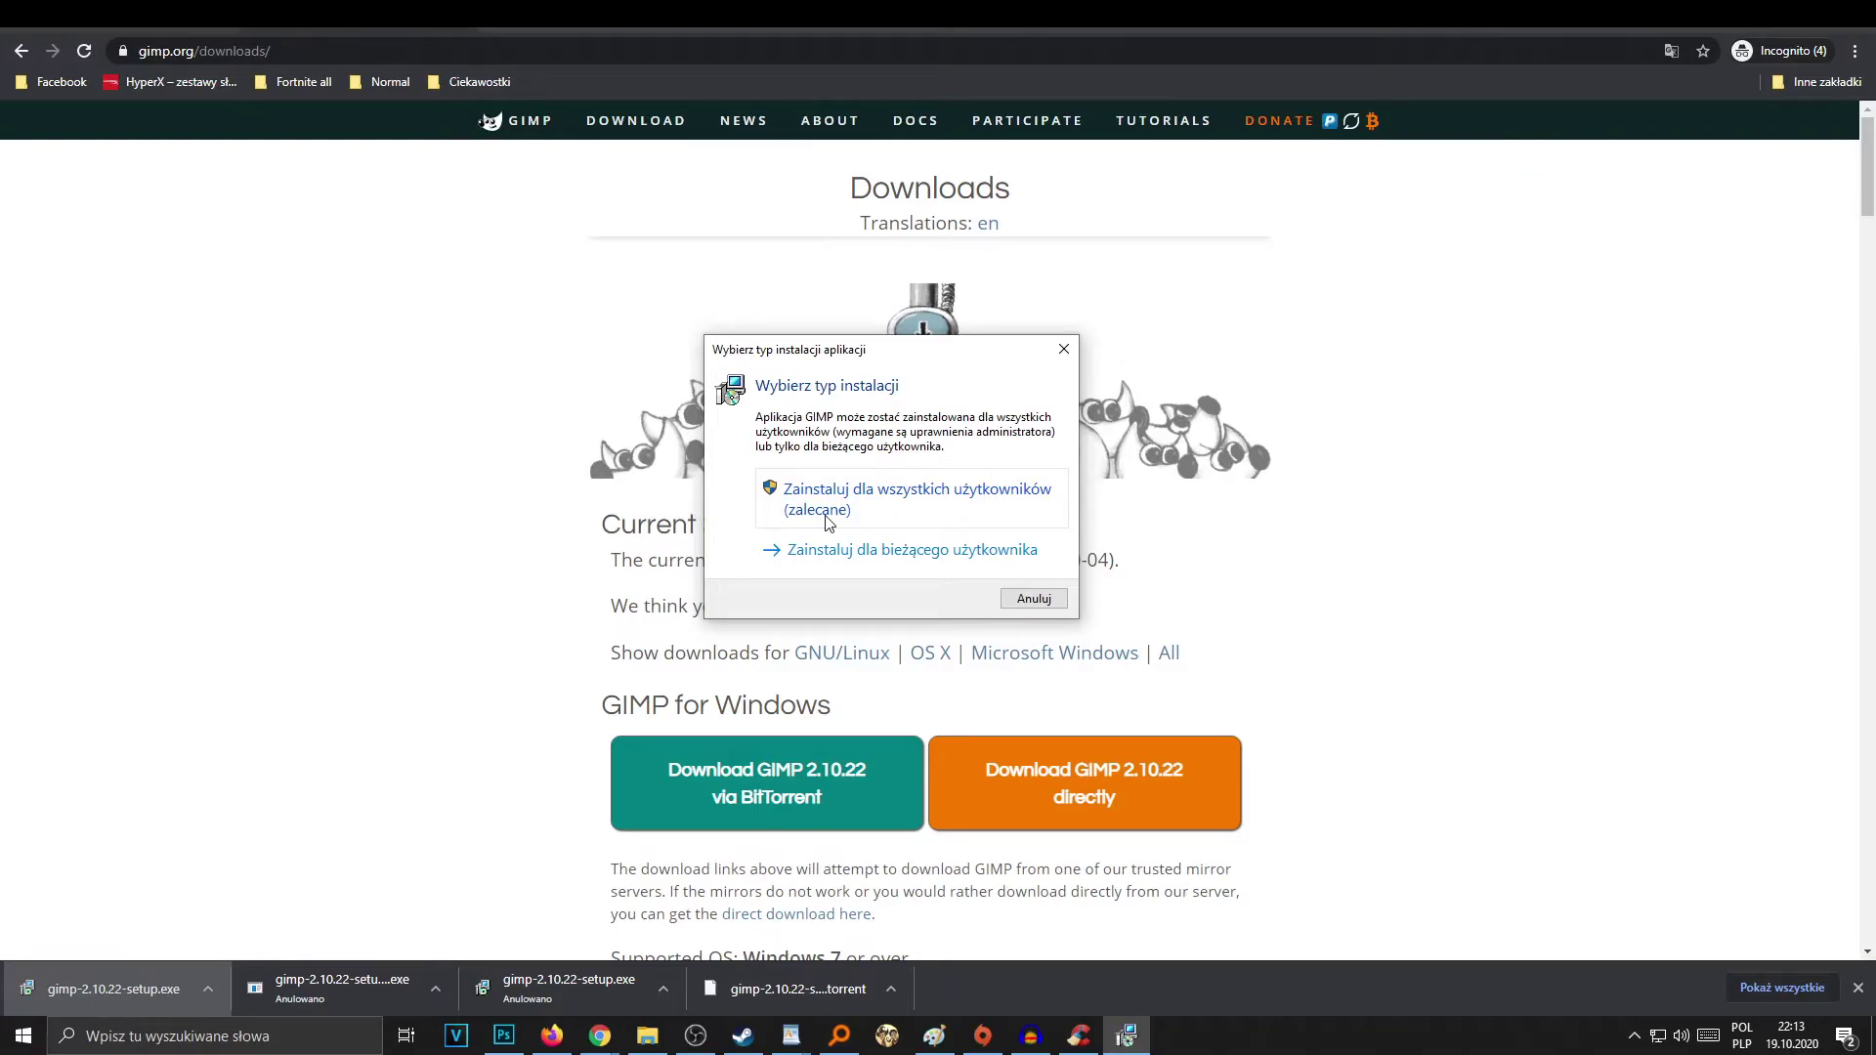
{"action": "left_click", "coordinate": [817, 552]}
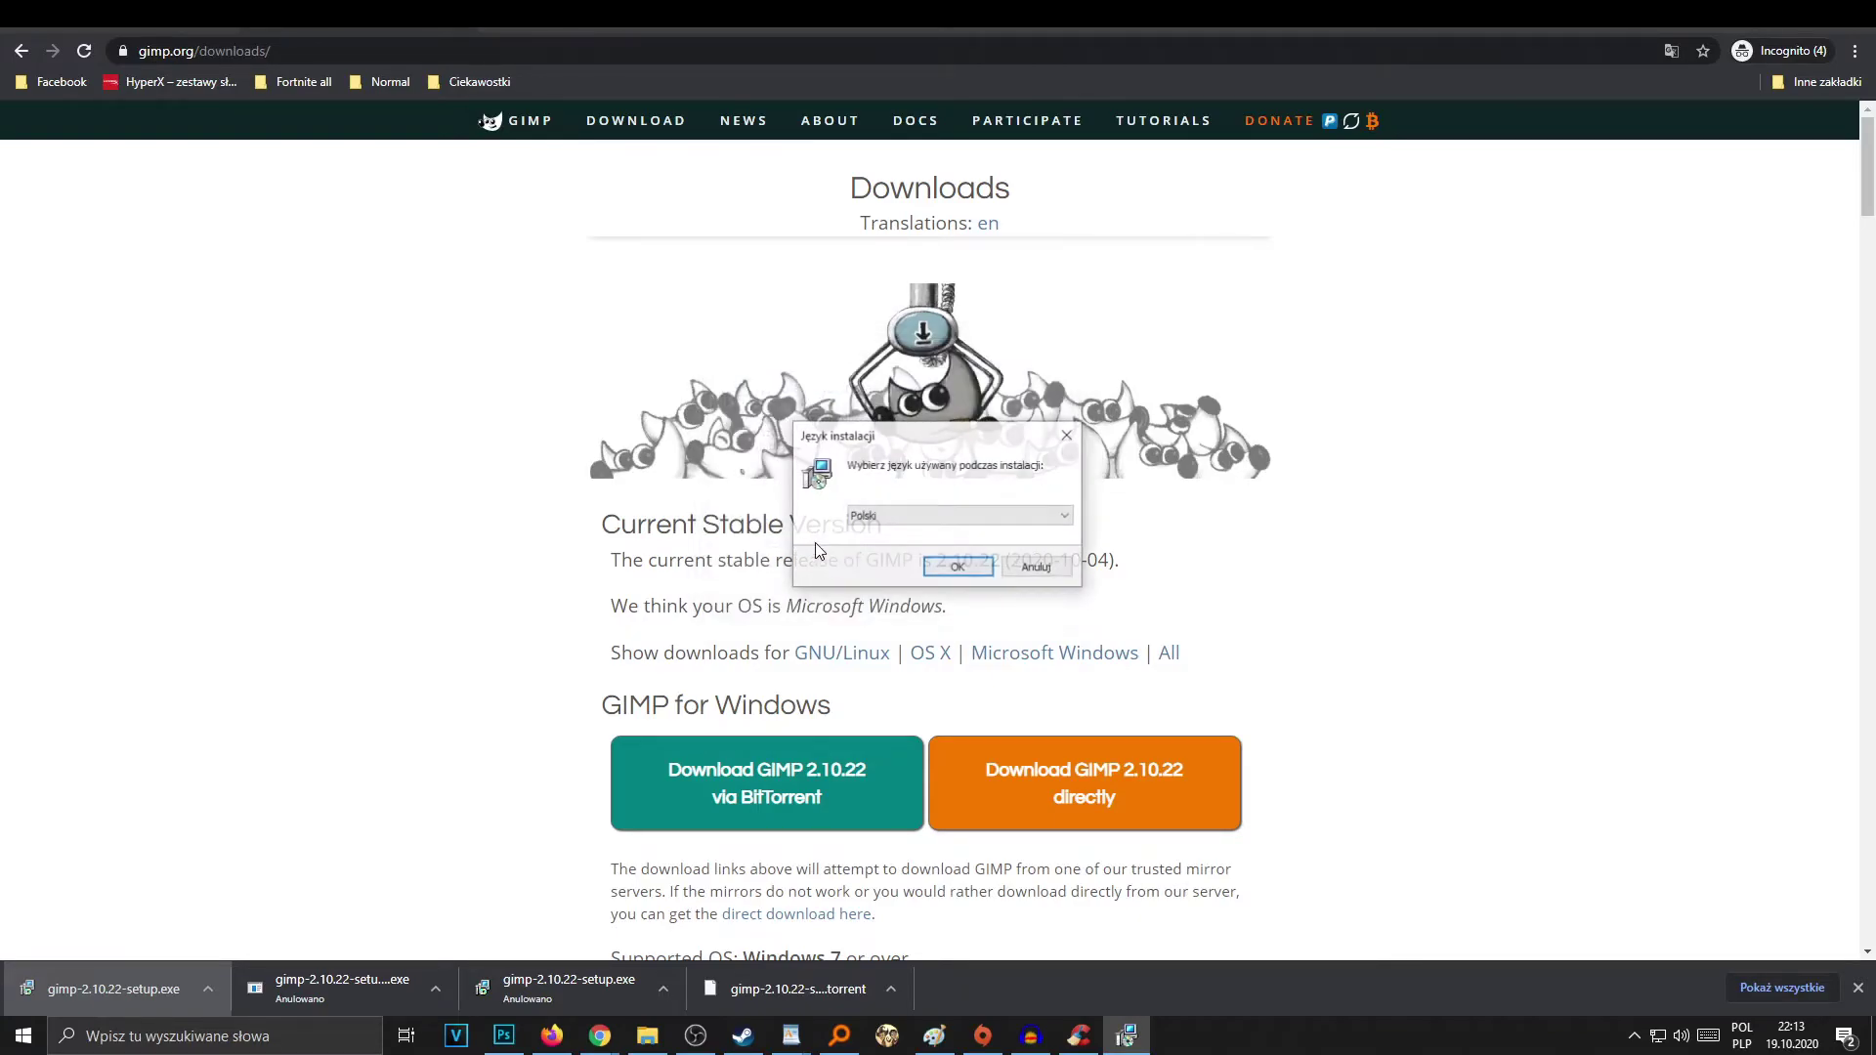
{"action": "left_click_drag", "start_coordinate": [870, 436], "coordinate": [834, 428]}
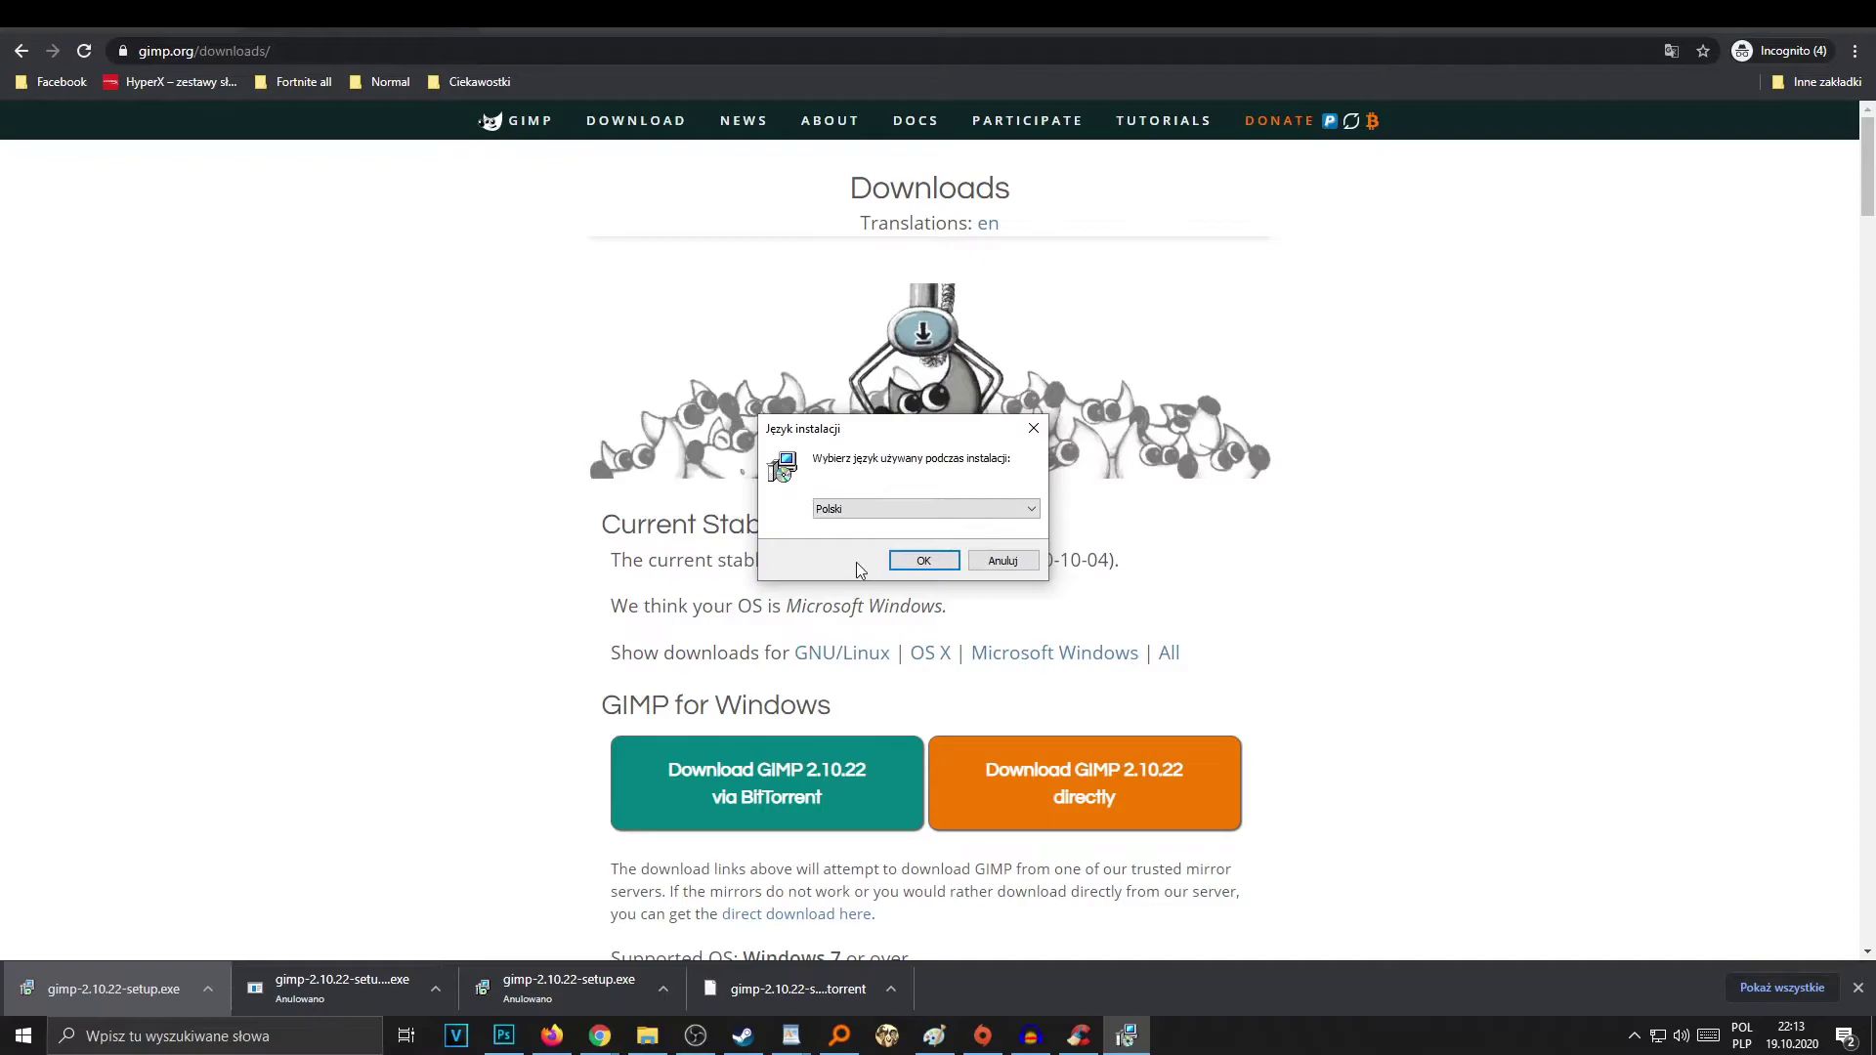
{"action": "left_click", "coordinate": [891, 510]}
{"action": "left_click", "coordinate": [897, 549]}
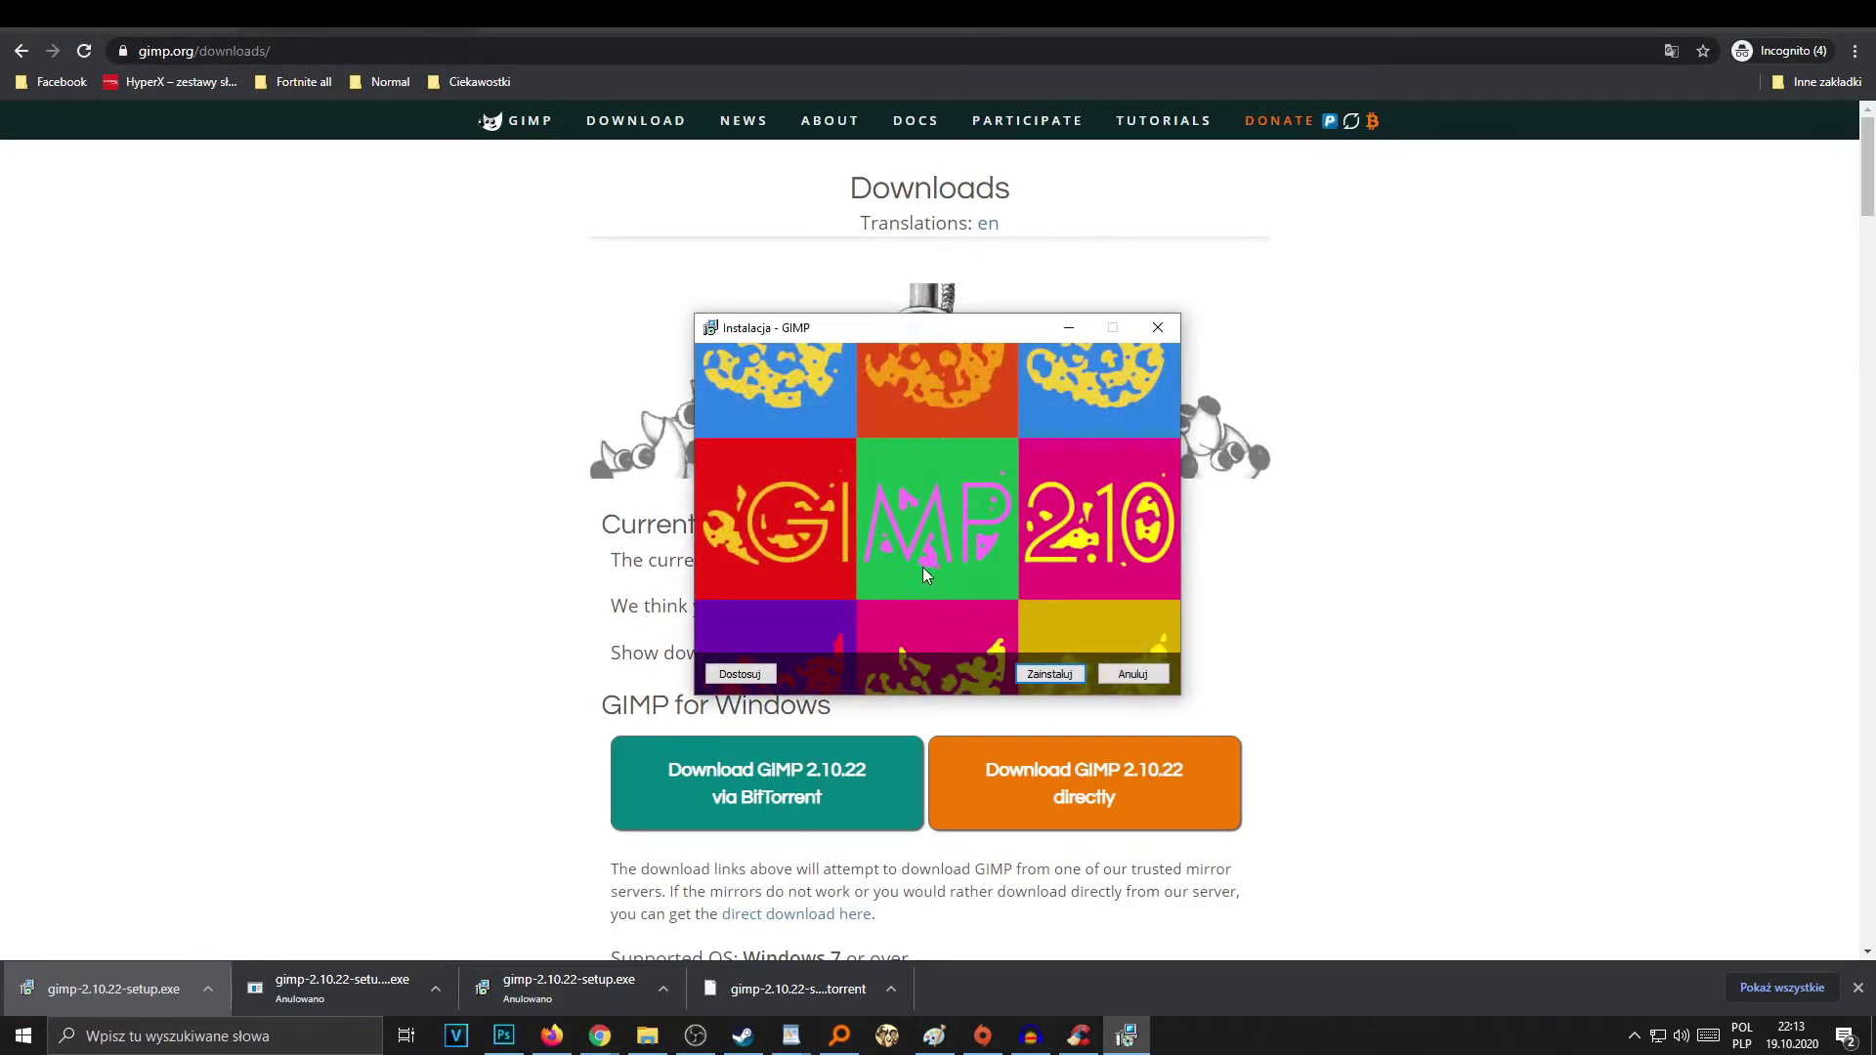
- Continue past the splash screen and accept the GNU GPL licence
{"action": "left_click_drag", "start_coordinate": [819, 336], "coordinate": [826, 336]}
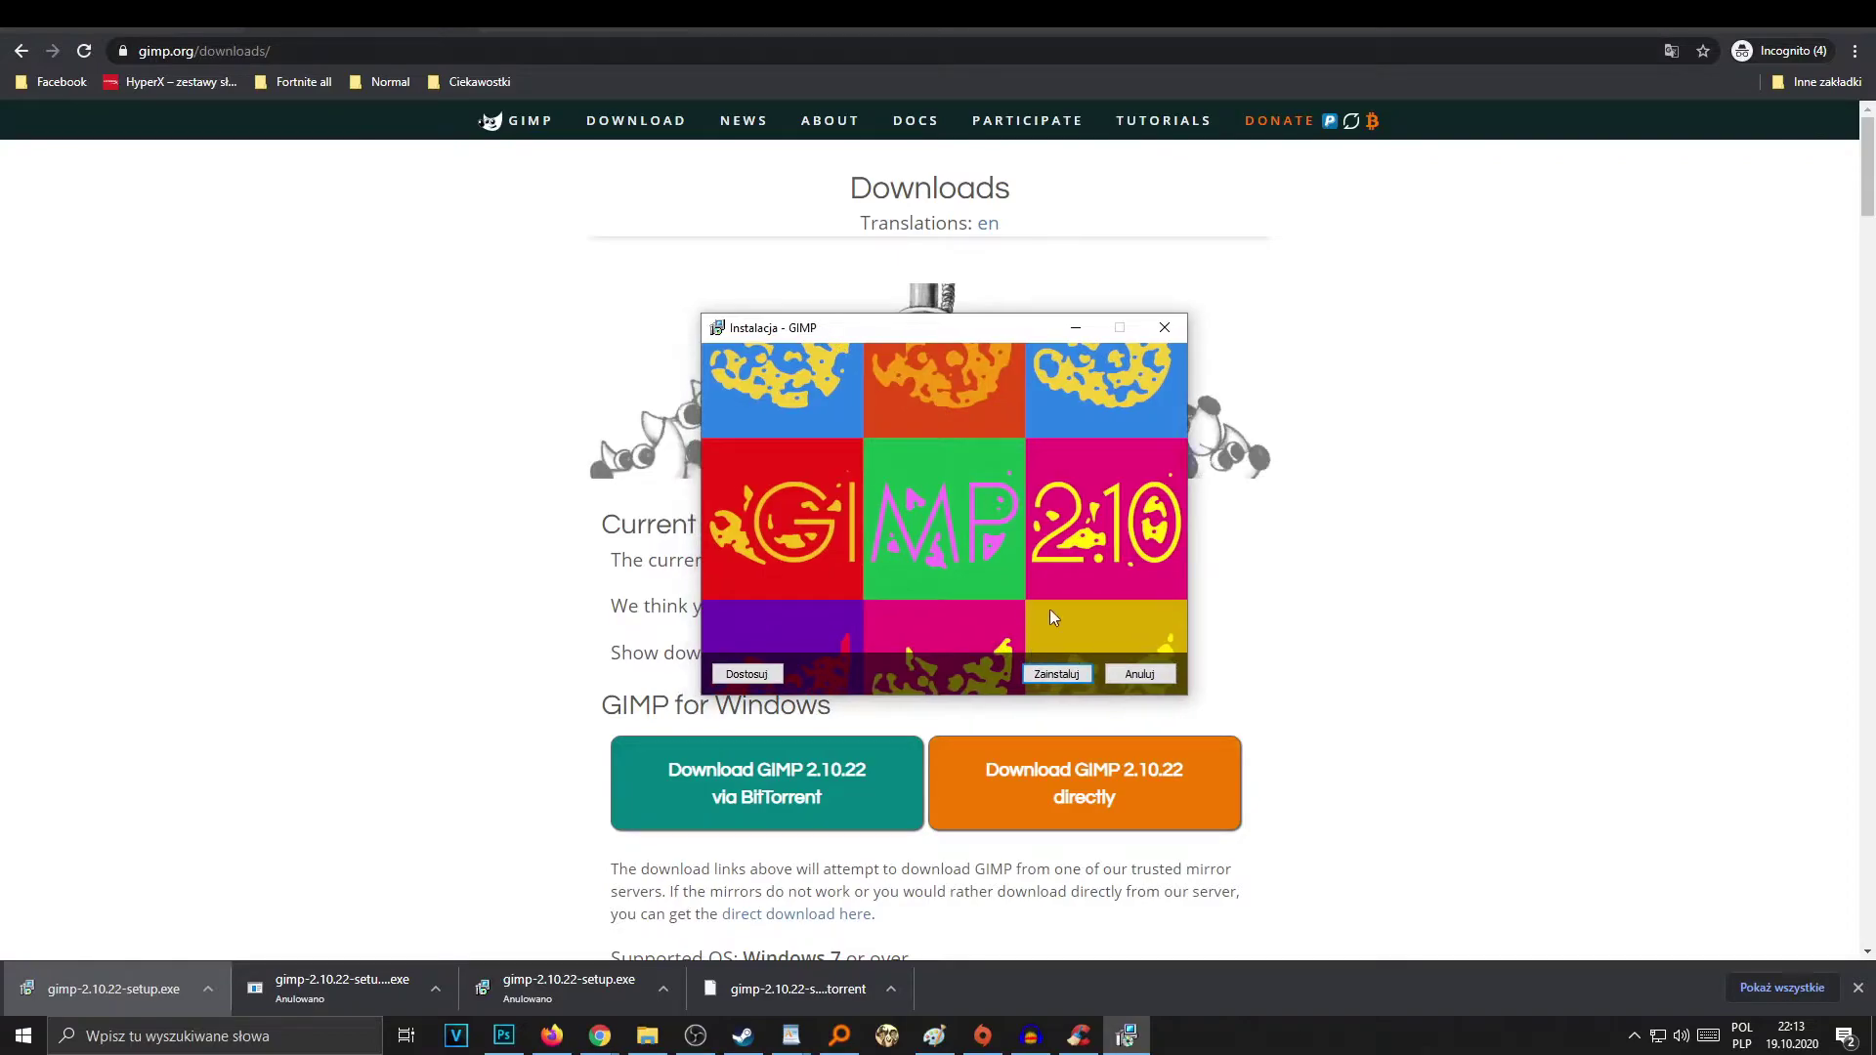
{"action": "left_click", "coordinate": [745, 675]}
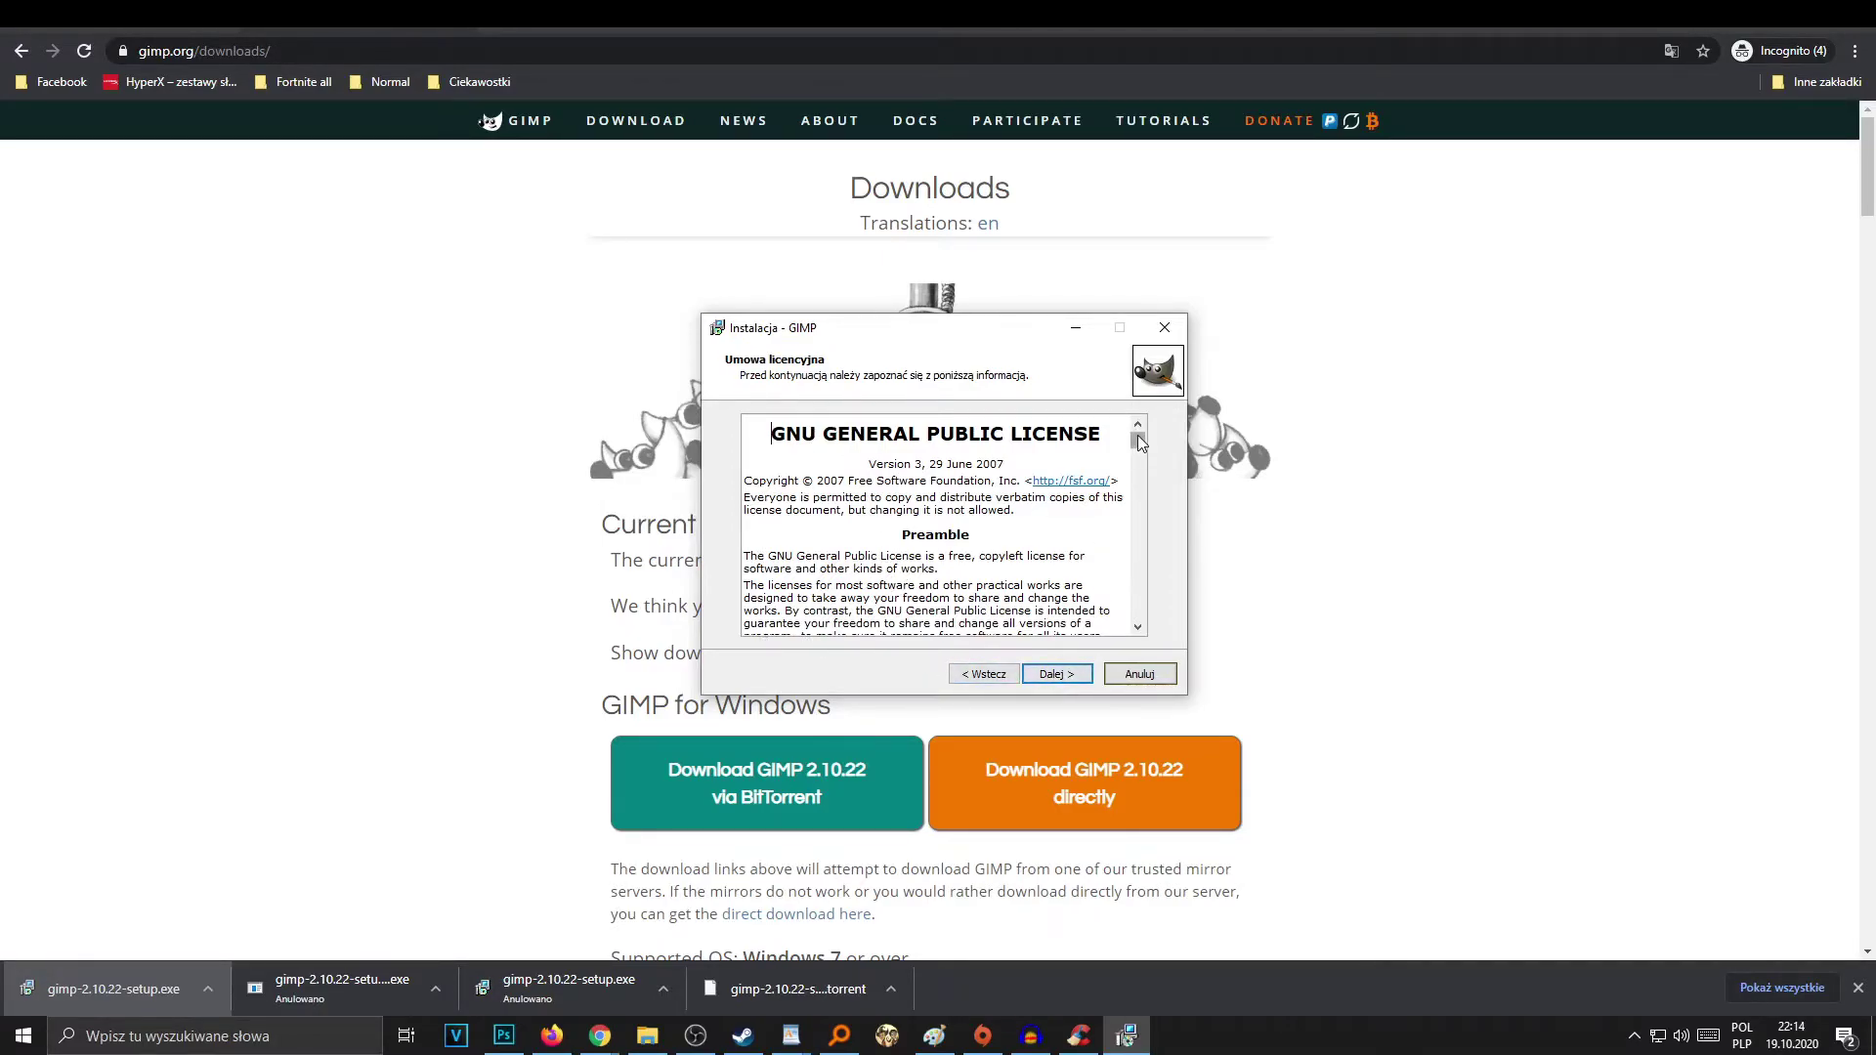
{"action": "left_click", "coordinate": [1055, 678]}
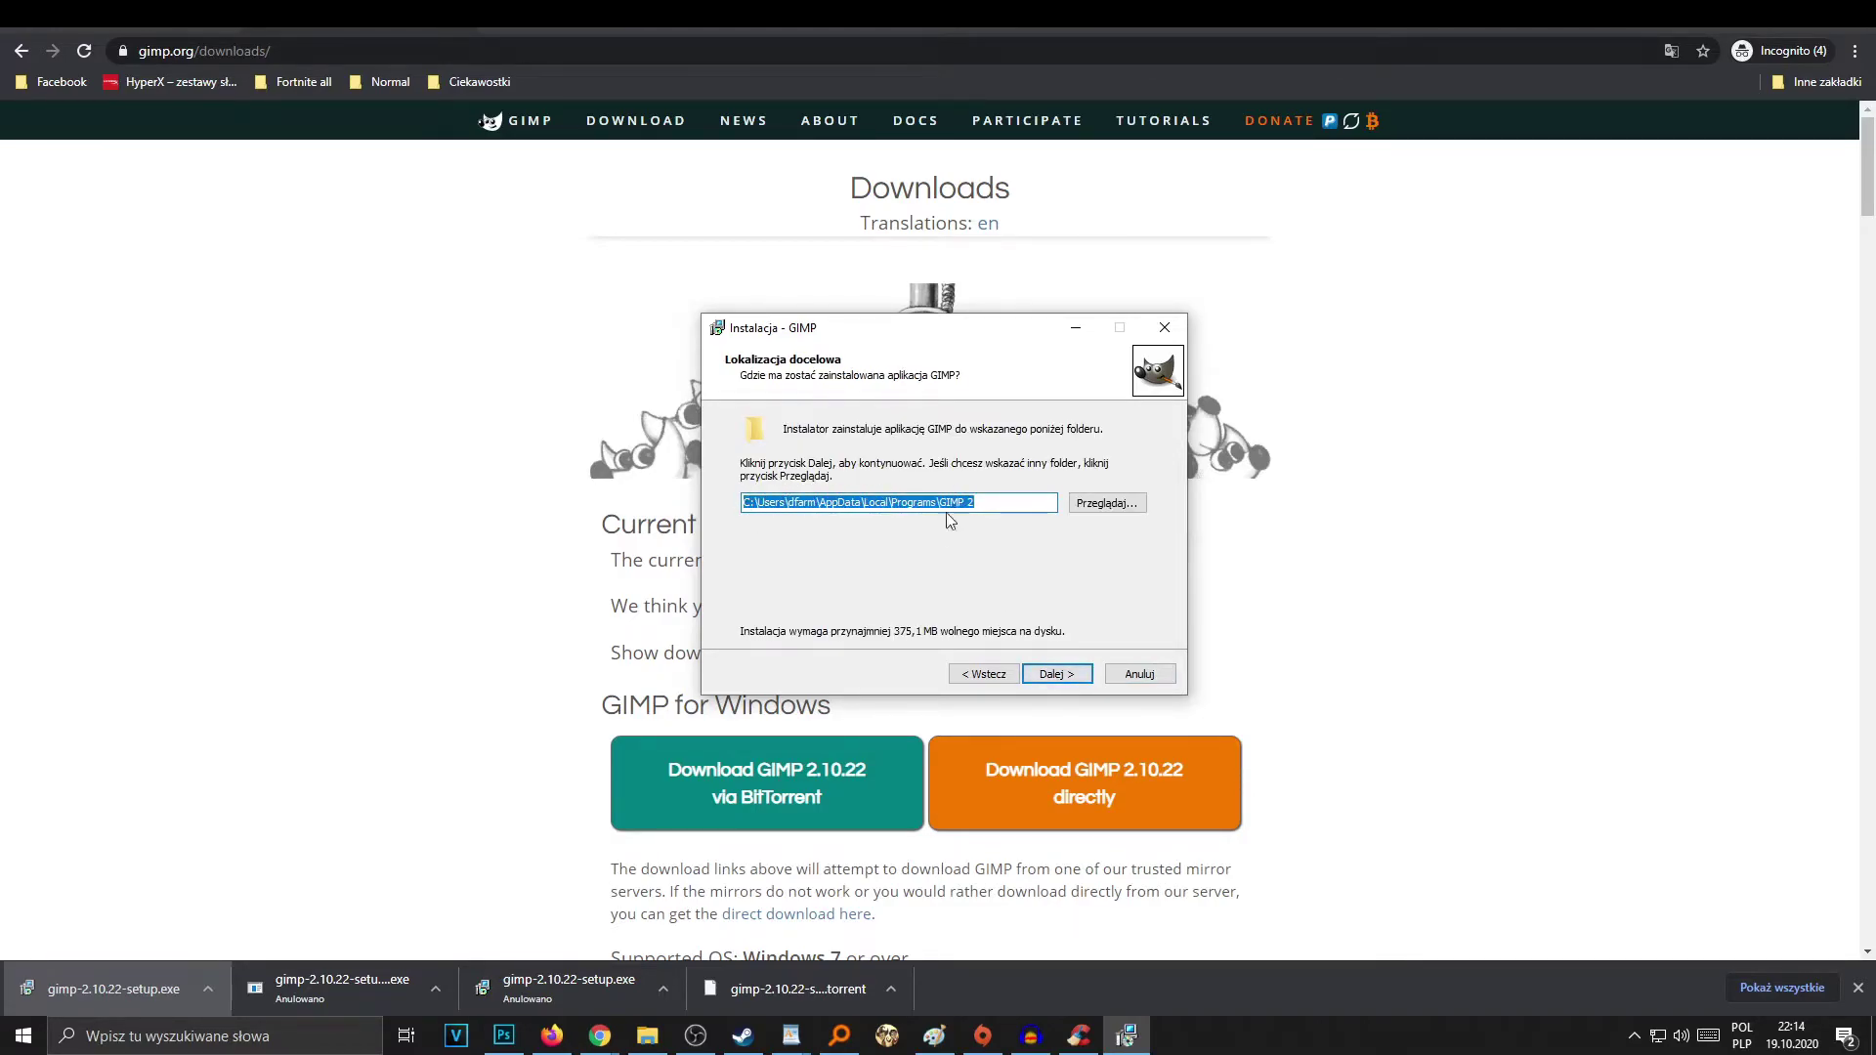
- Keep the default install folder and all components, without adding a desktop icon
{"action": "left_click", "coordinate": [1060, 675]}
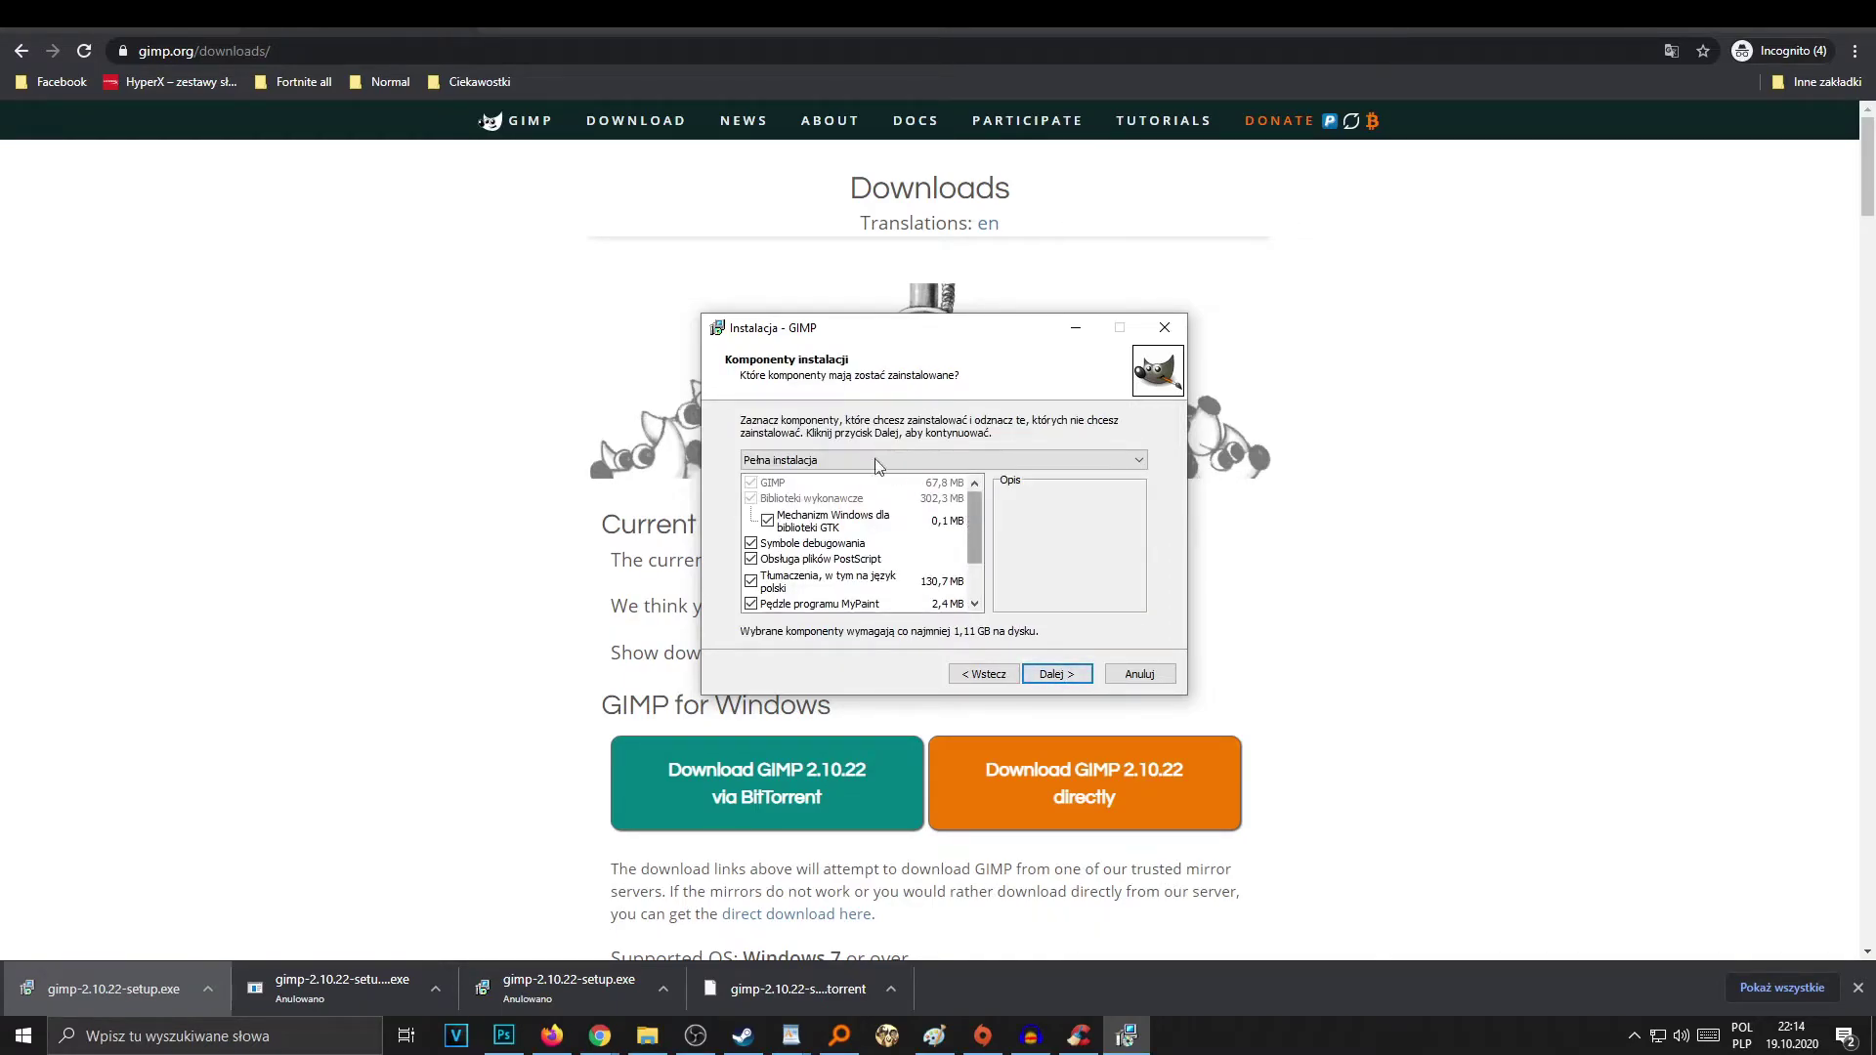
{"action": "left_click_drag", "start_coordinate": [977, 515], "coordinate": [981, 543]}
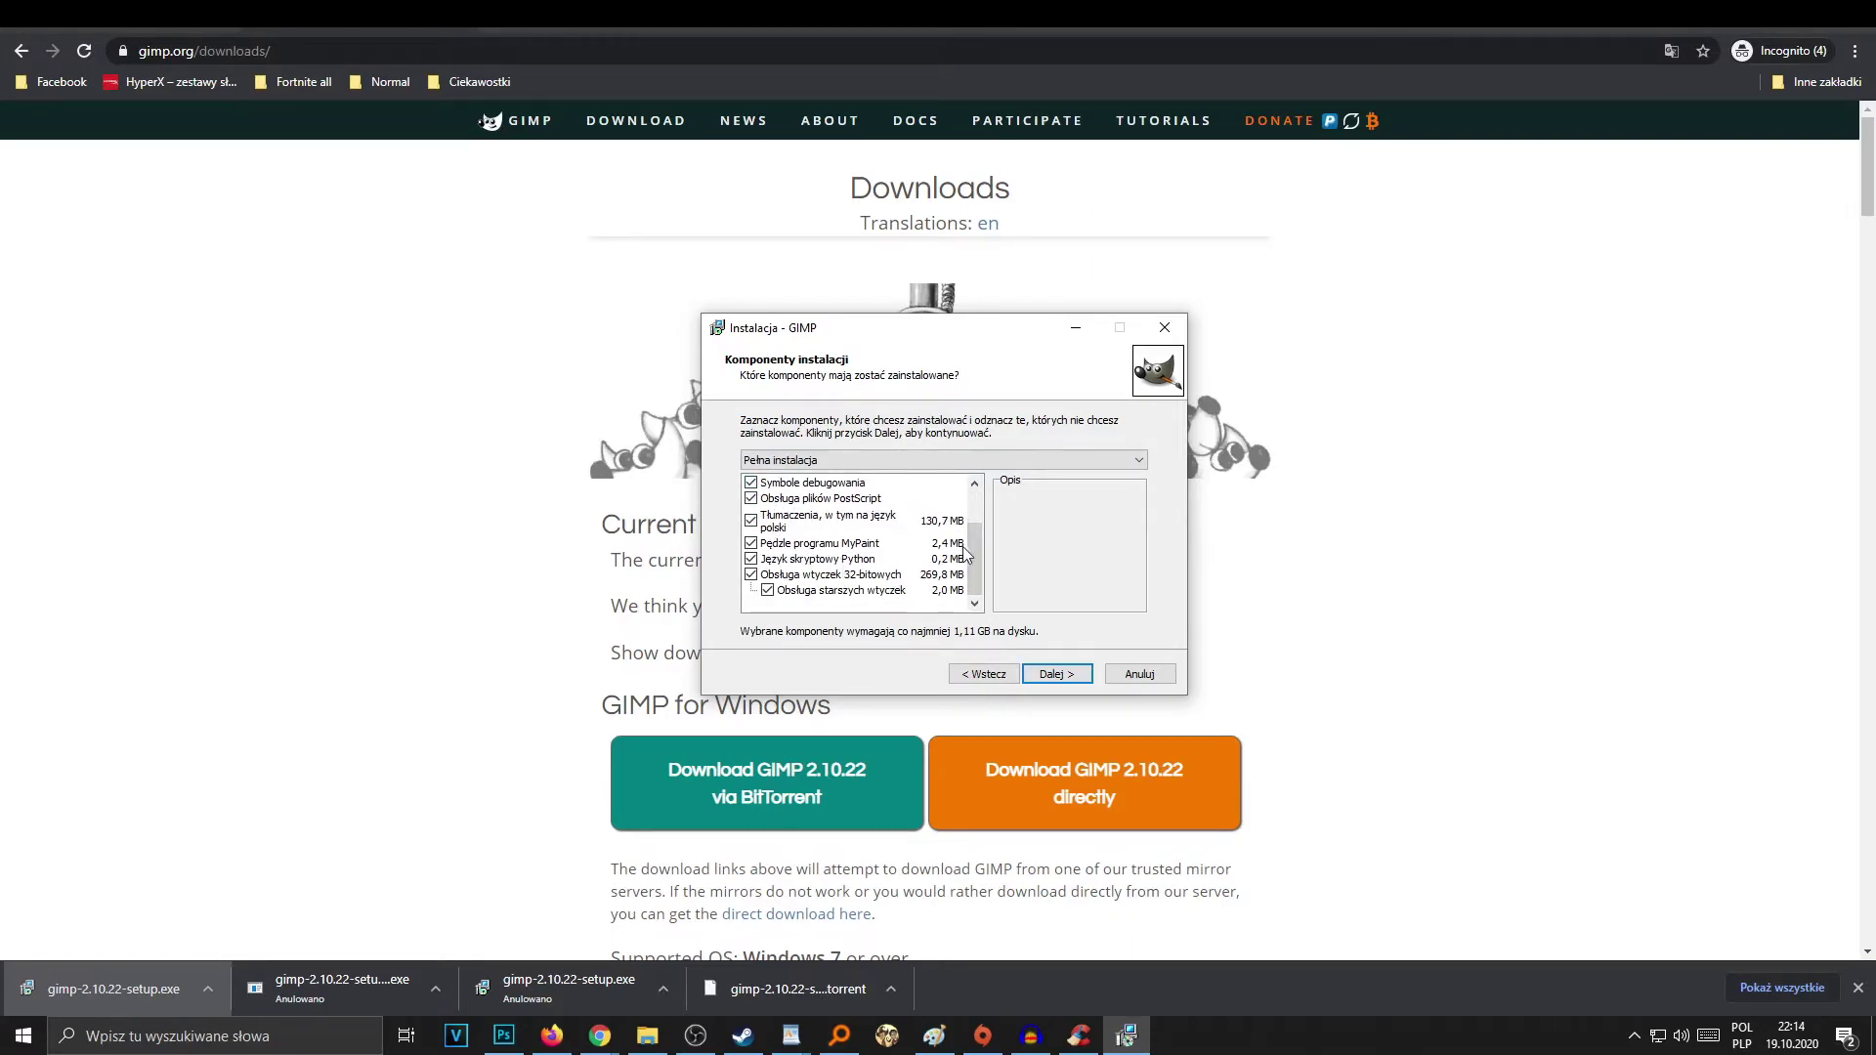
{"action": "left_click_drag", "start_coordinate": [974, 556], "coordinate": [974, 529]}
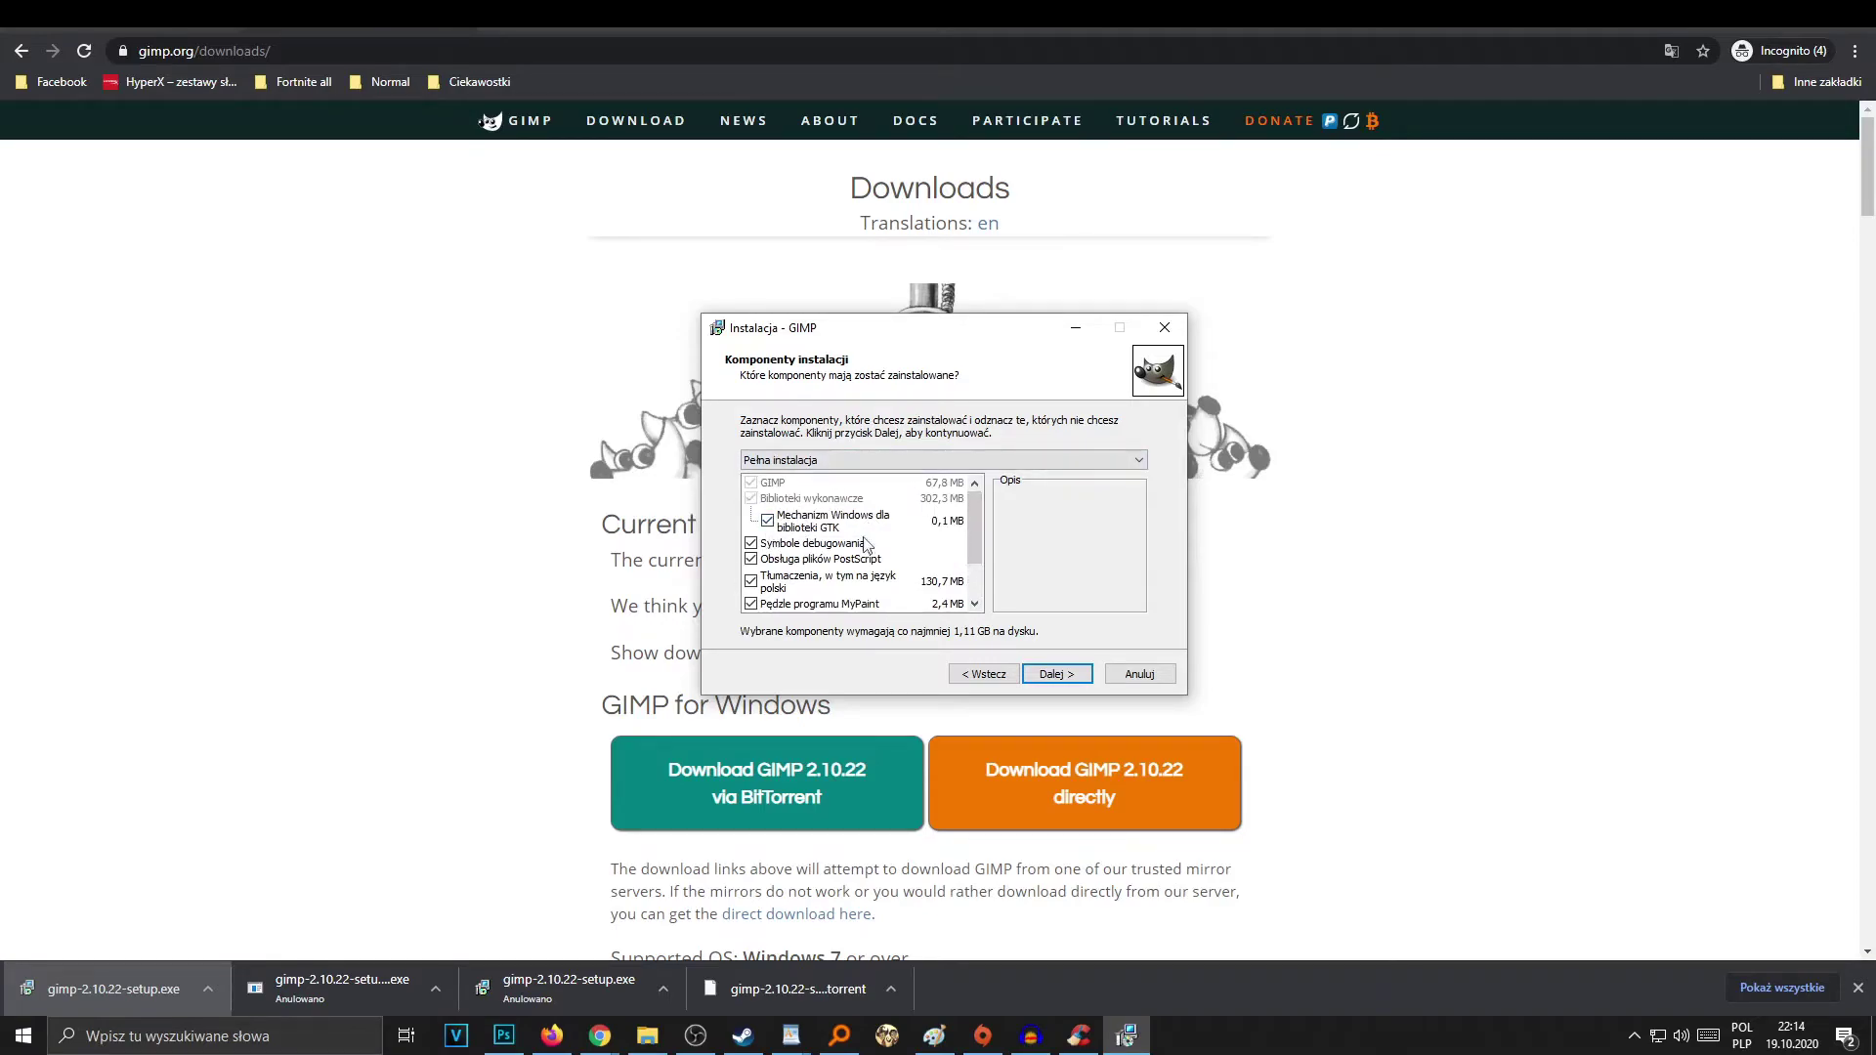
{"action": "left_click_drag", "start_coordinate": [975, 520], "coordinate": [975, 549]}
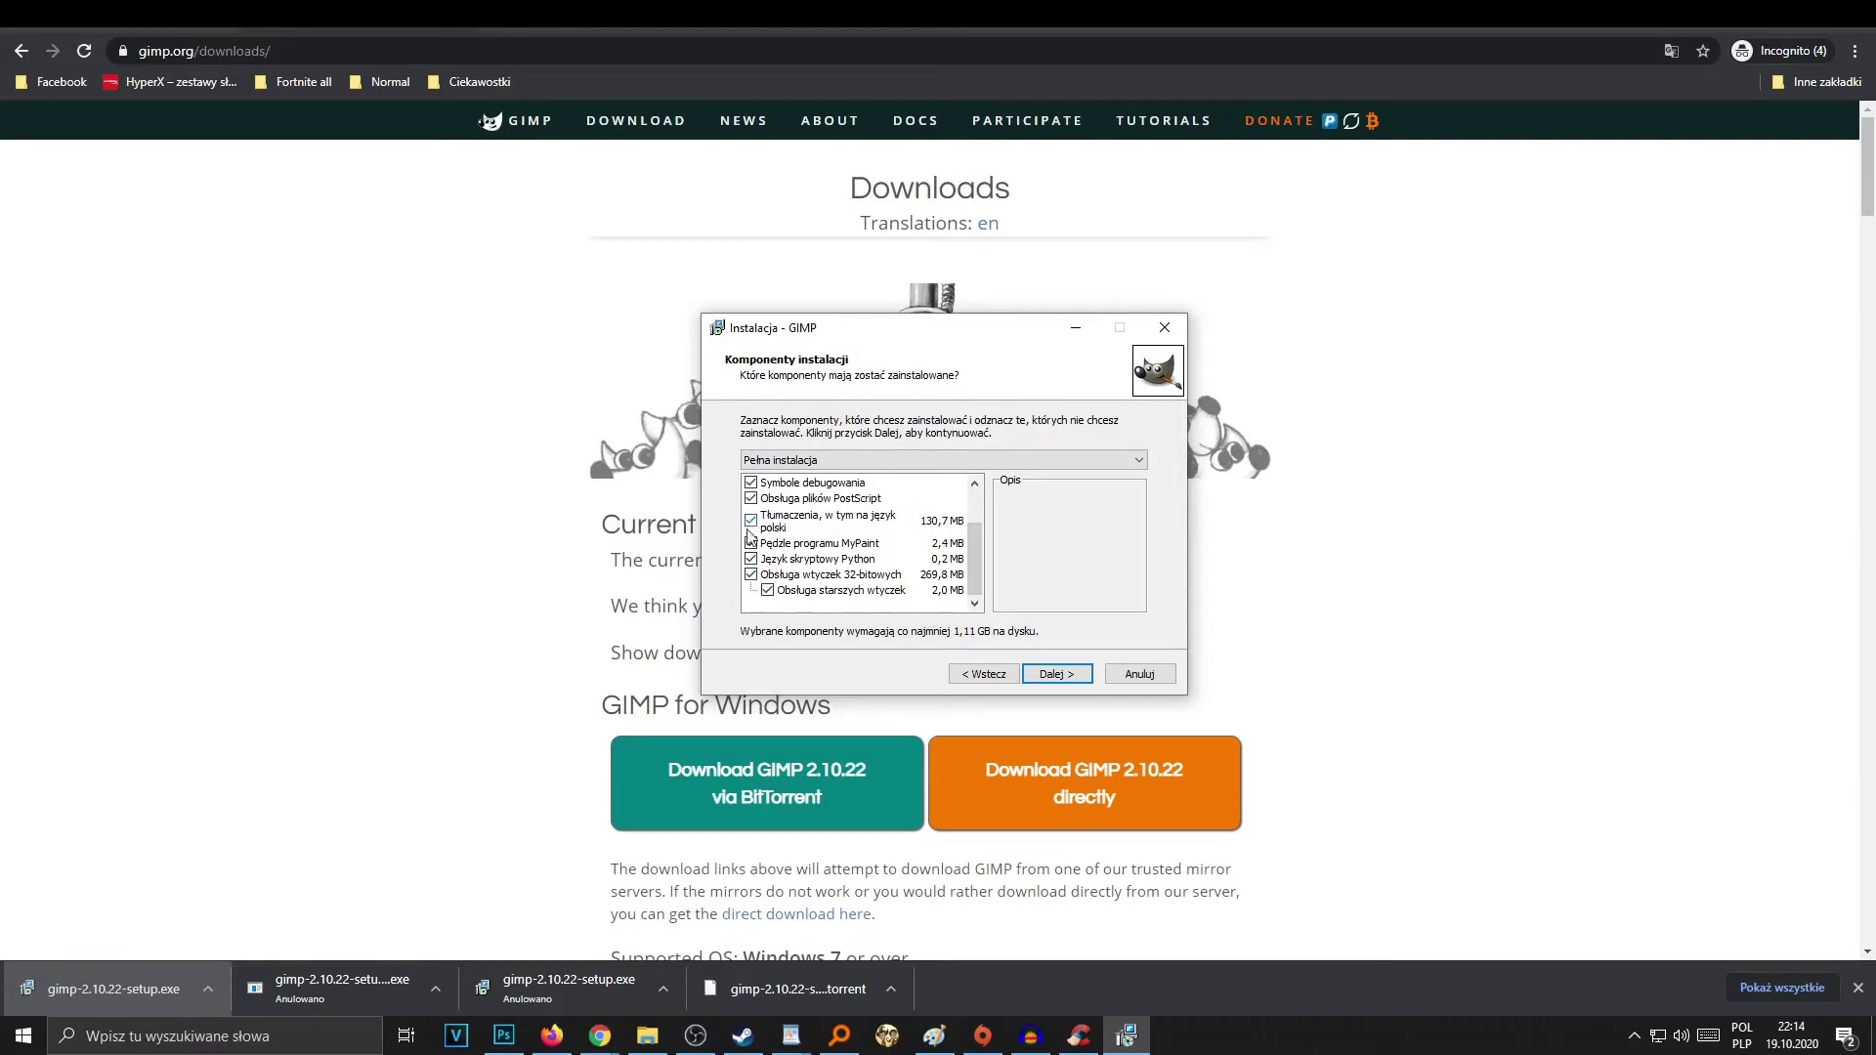
{"action": "left_click", "coordinate": [1051, 685]}
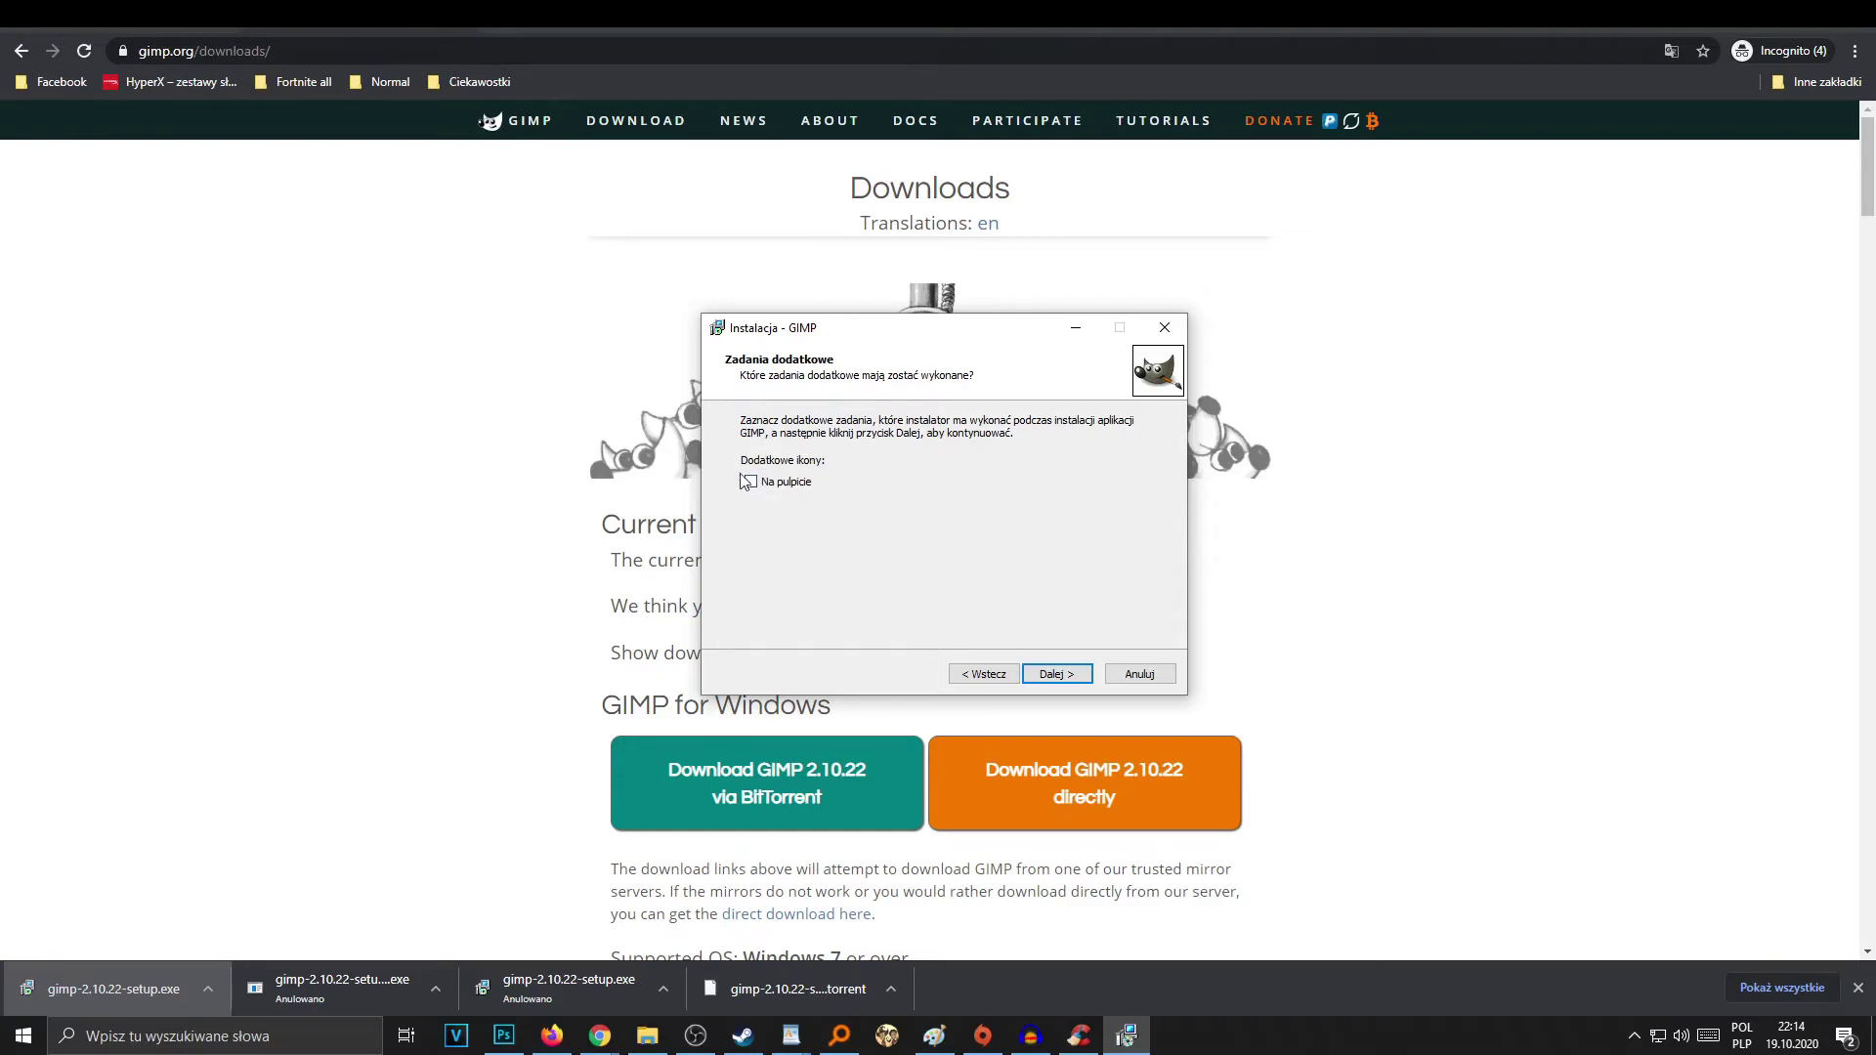
{"action": "left_click", "coordinate": [1056, 675]}
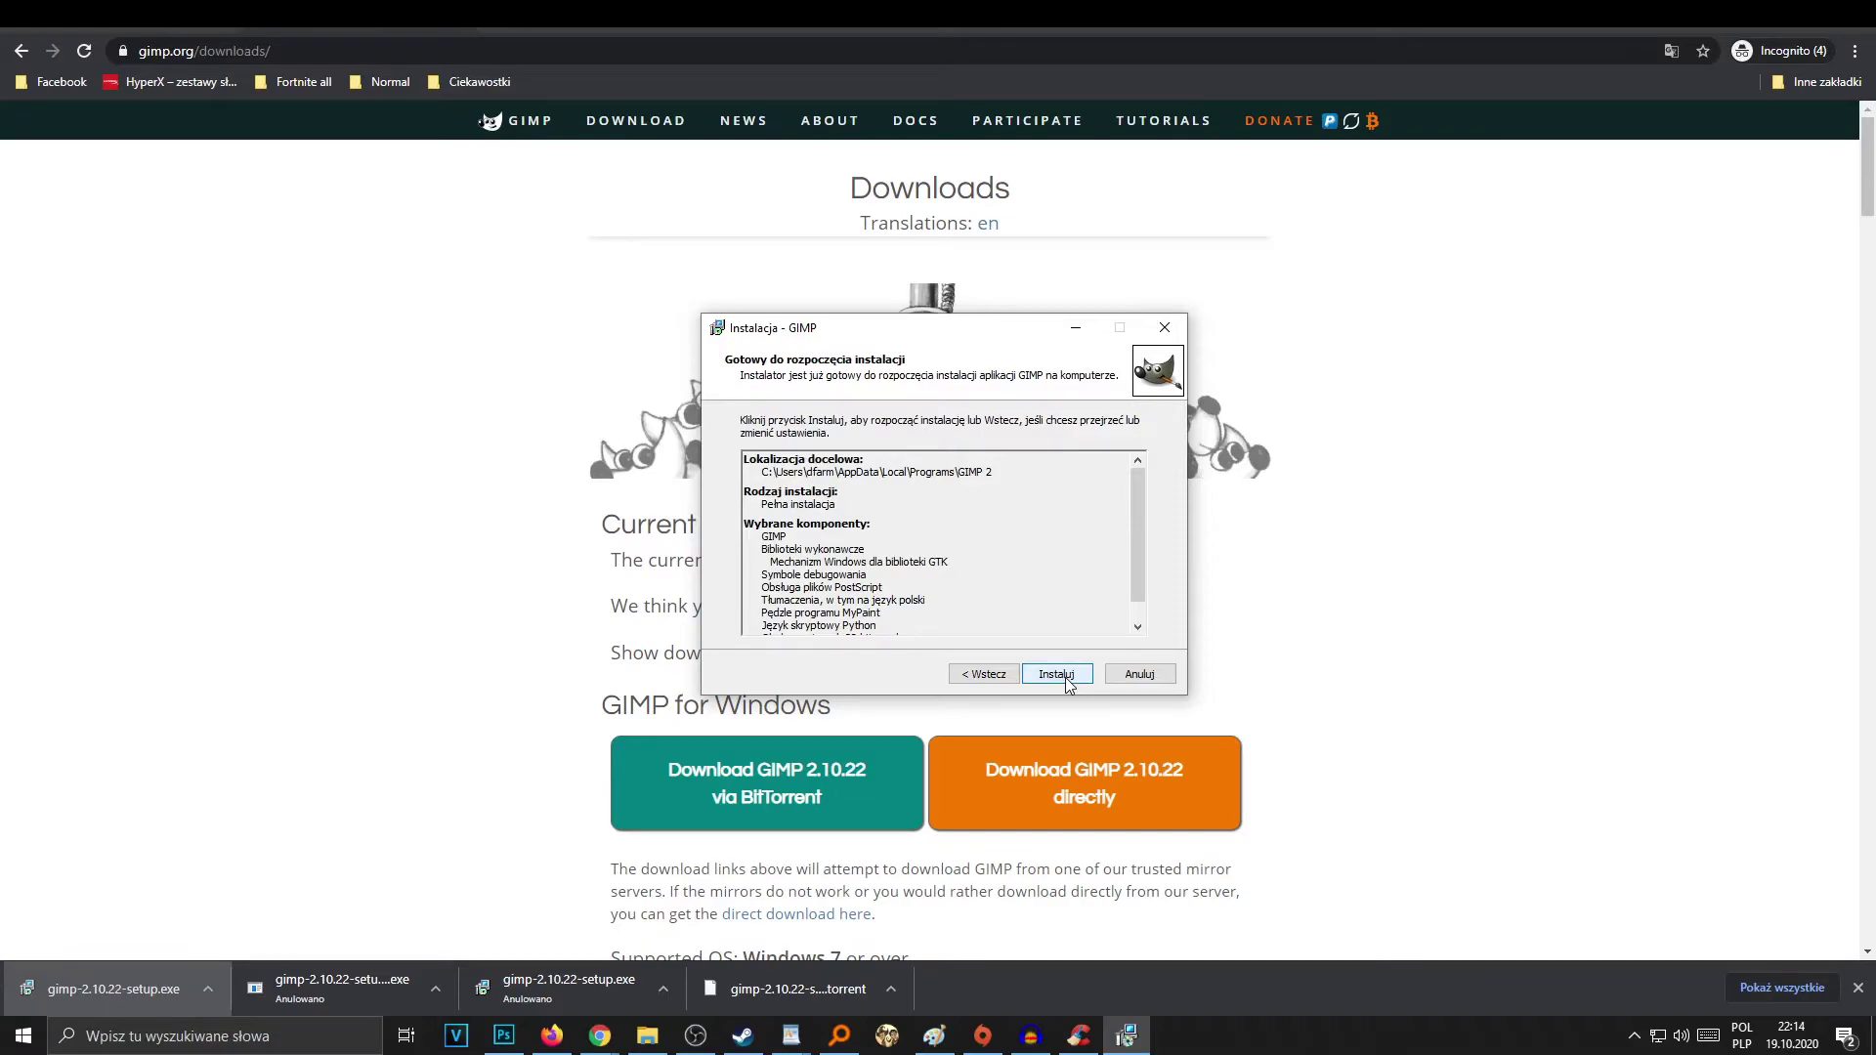
- Install GIMP 2.10.22, close the finished installer with Zakończ, and show the desktop
{"action": "scroll", "coordinate": [1075, 645], "scroll_direction": "down", "scroll_amount": 1}
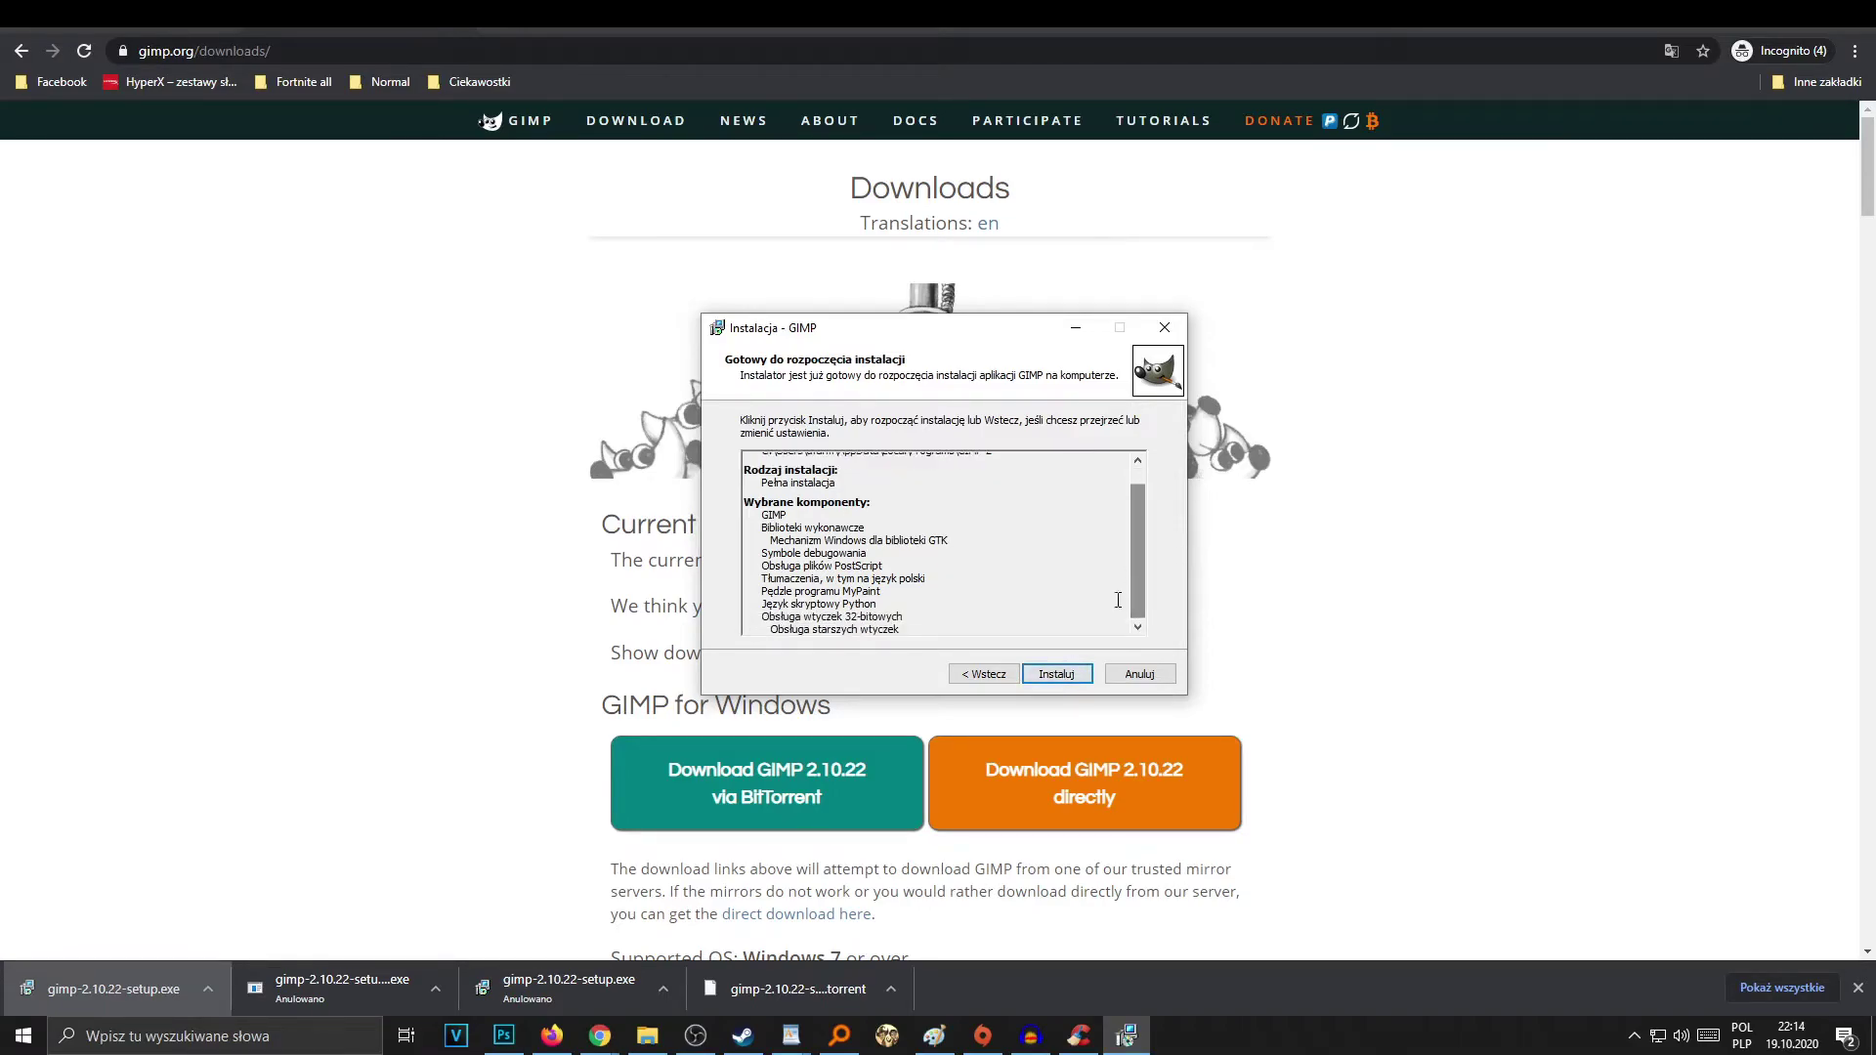
{"action": "left_click", "coordinate": [1058, 678]}
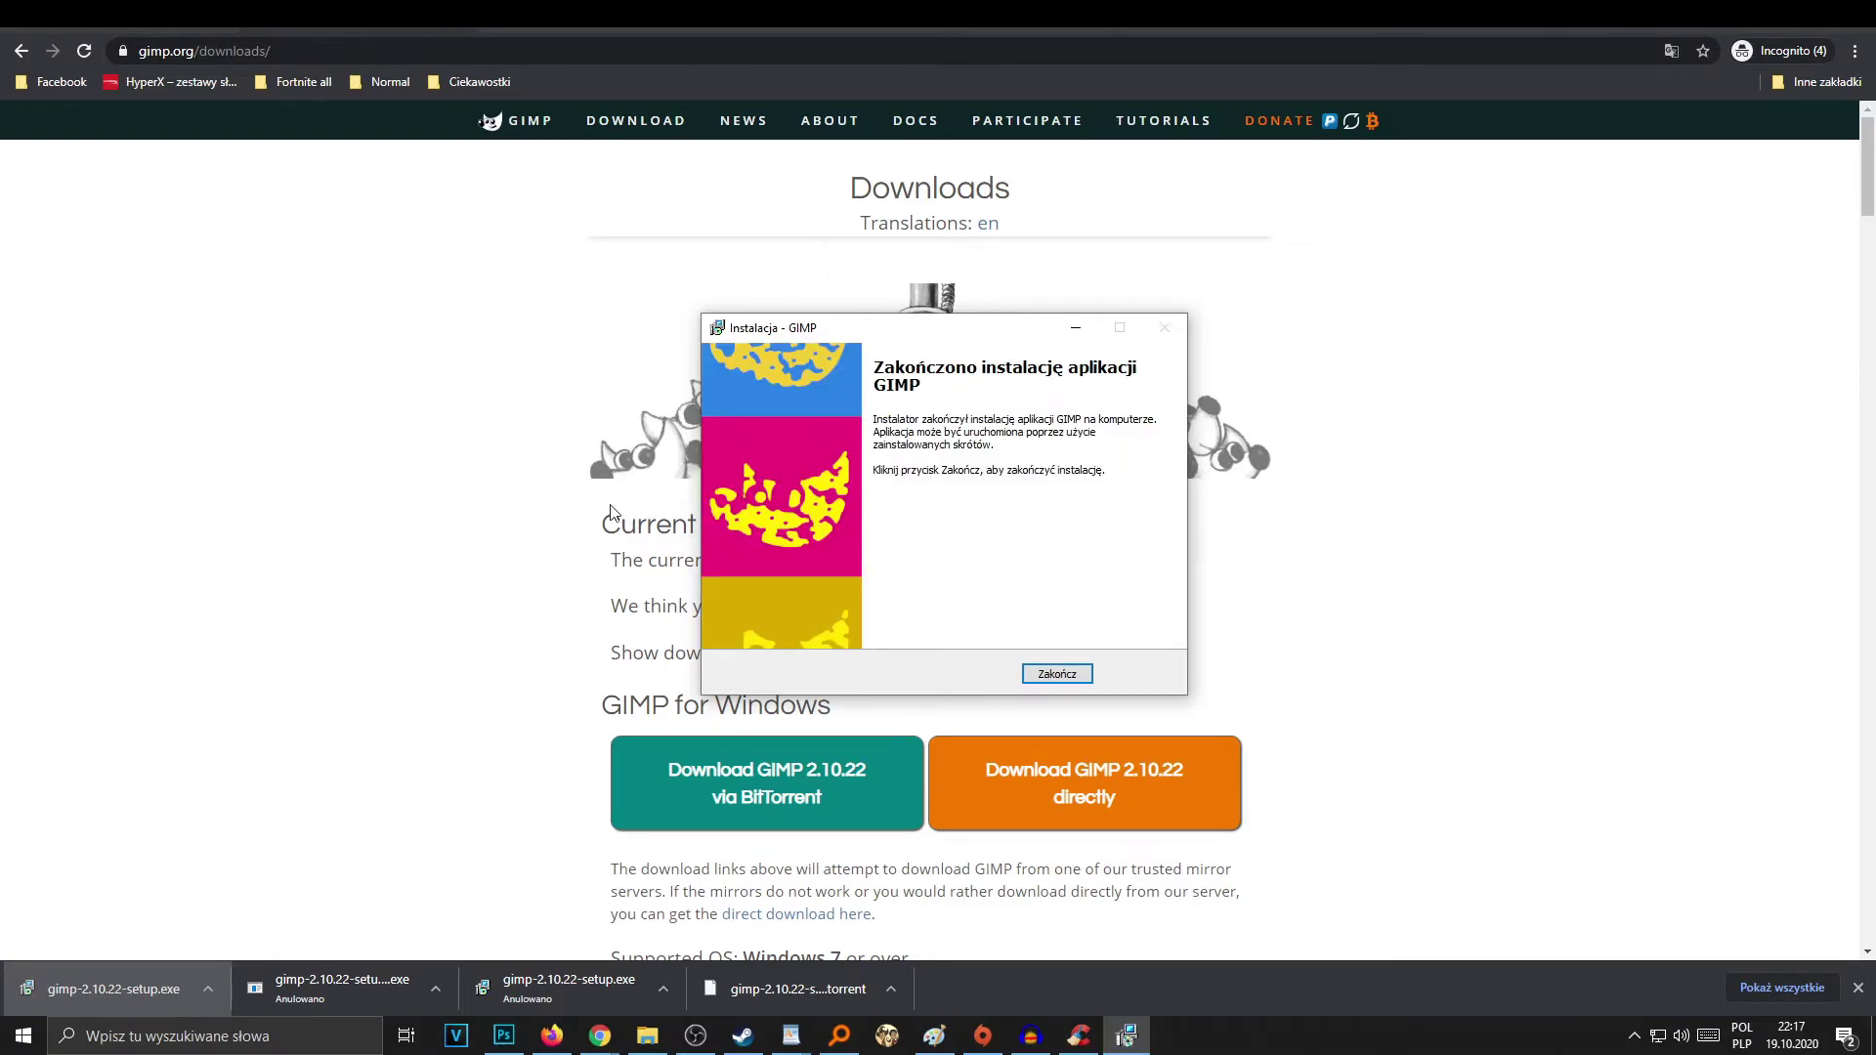
{"action": "left_click", "coordinate": [1047, 676]}
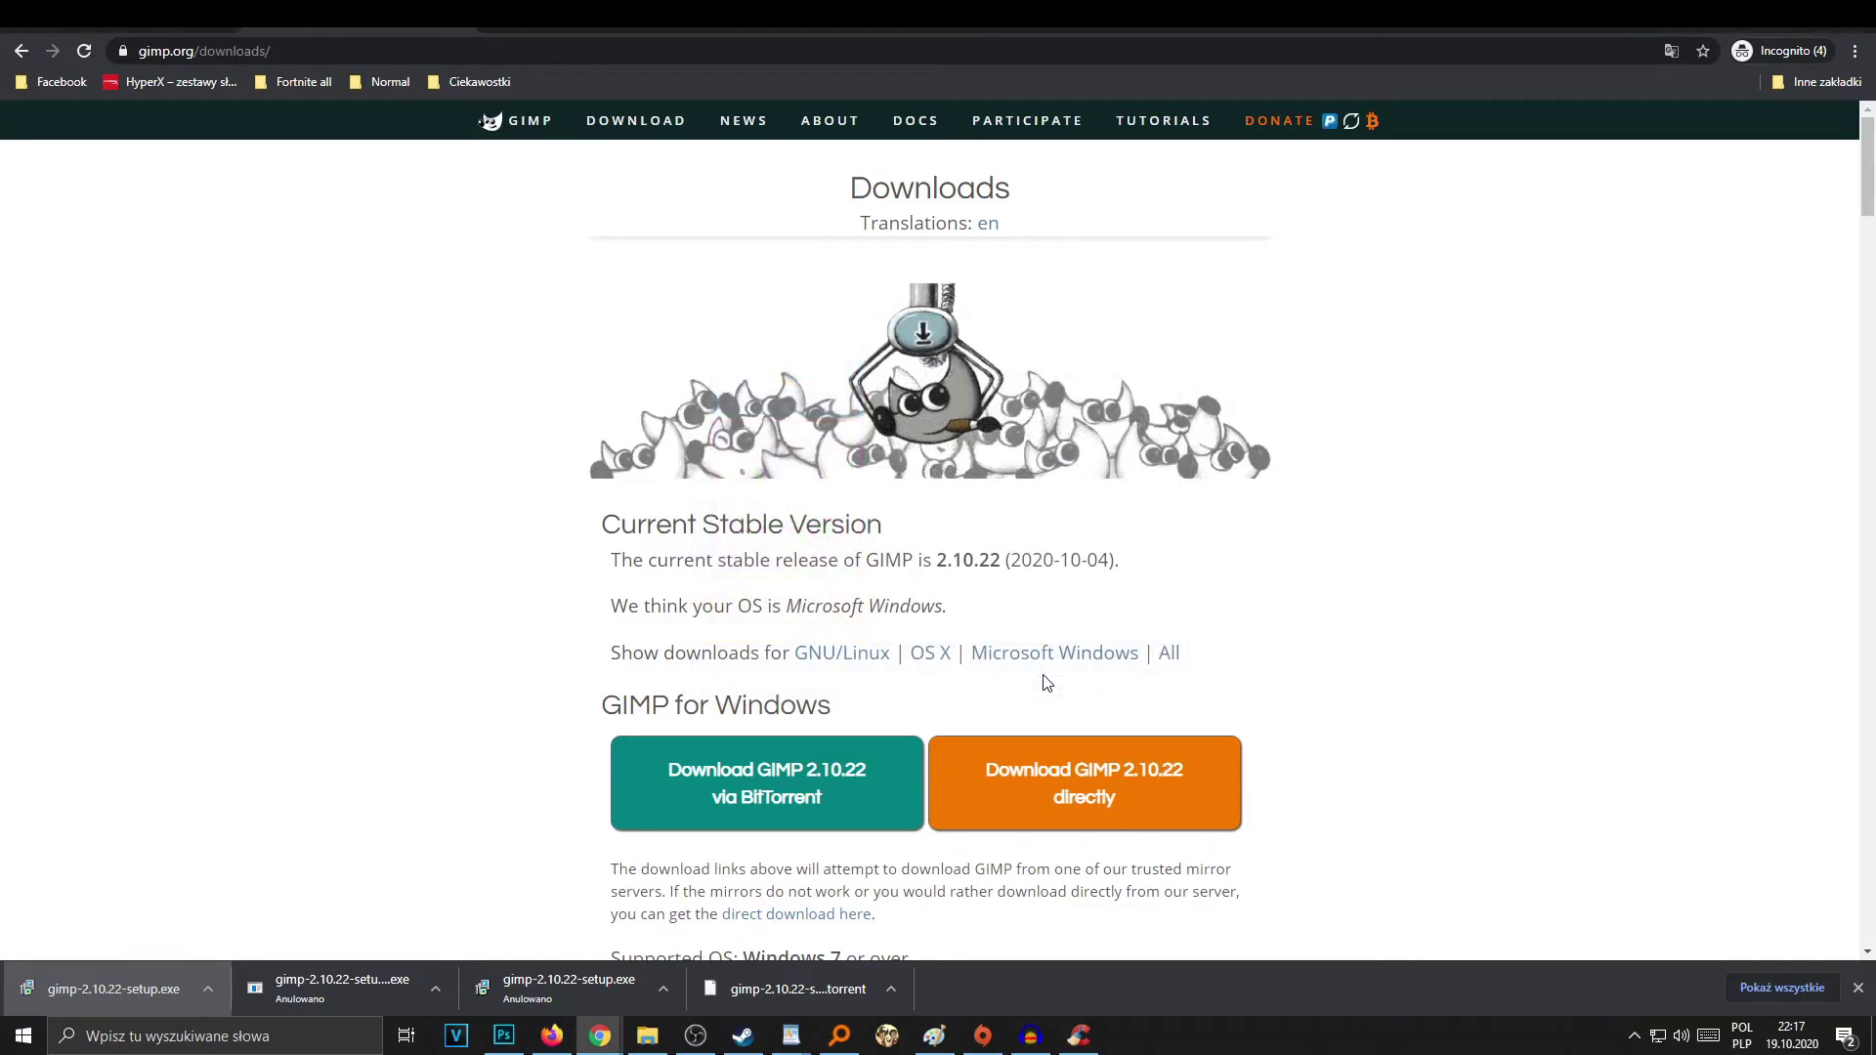
{"action": "key", "text": "super+d"}
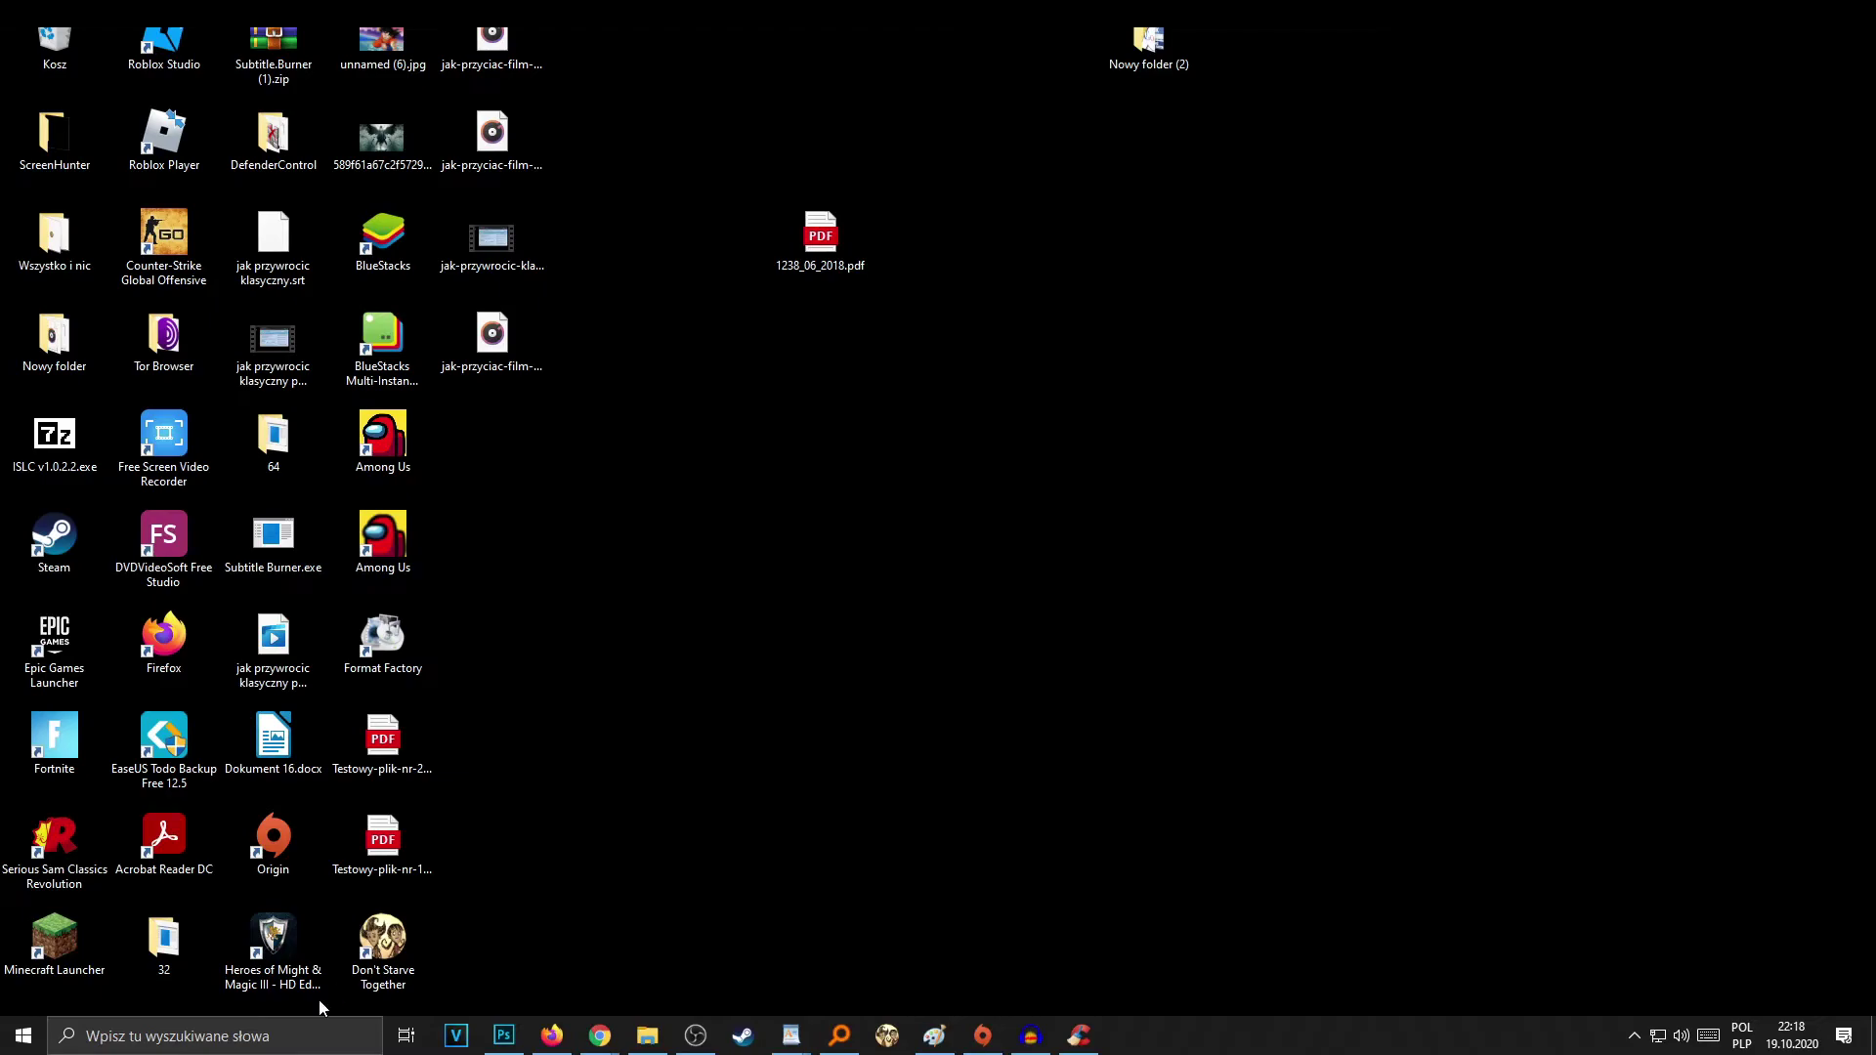
- Search Windows for 'gimp' and launch the GIMP 2.10.22 best match
{"action": "left_click", "coordinate": [233, 1042]}
{"action": "type", "text": "gimp"}
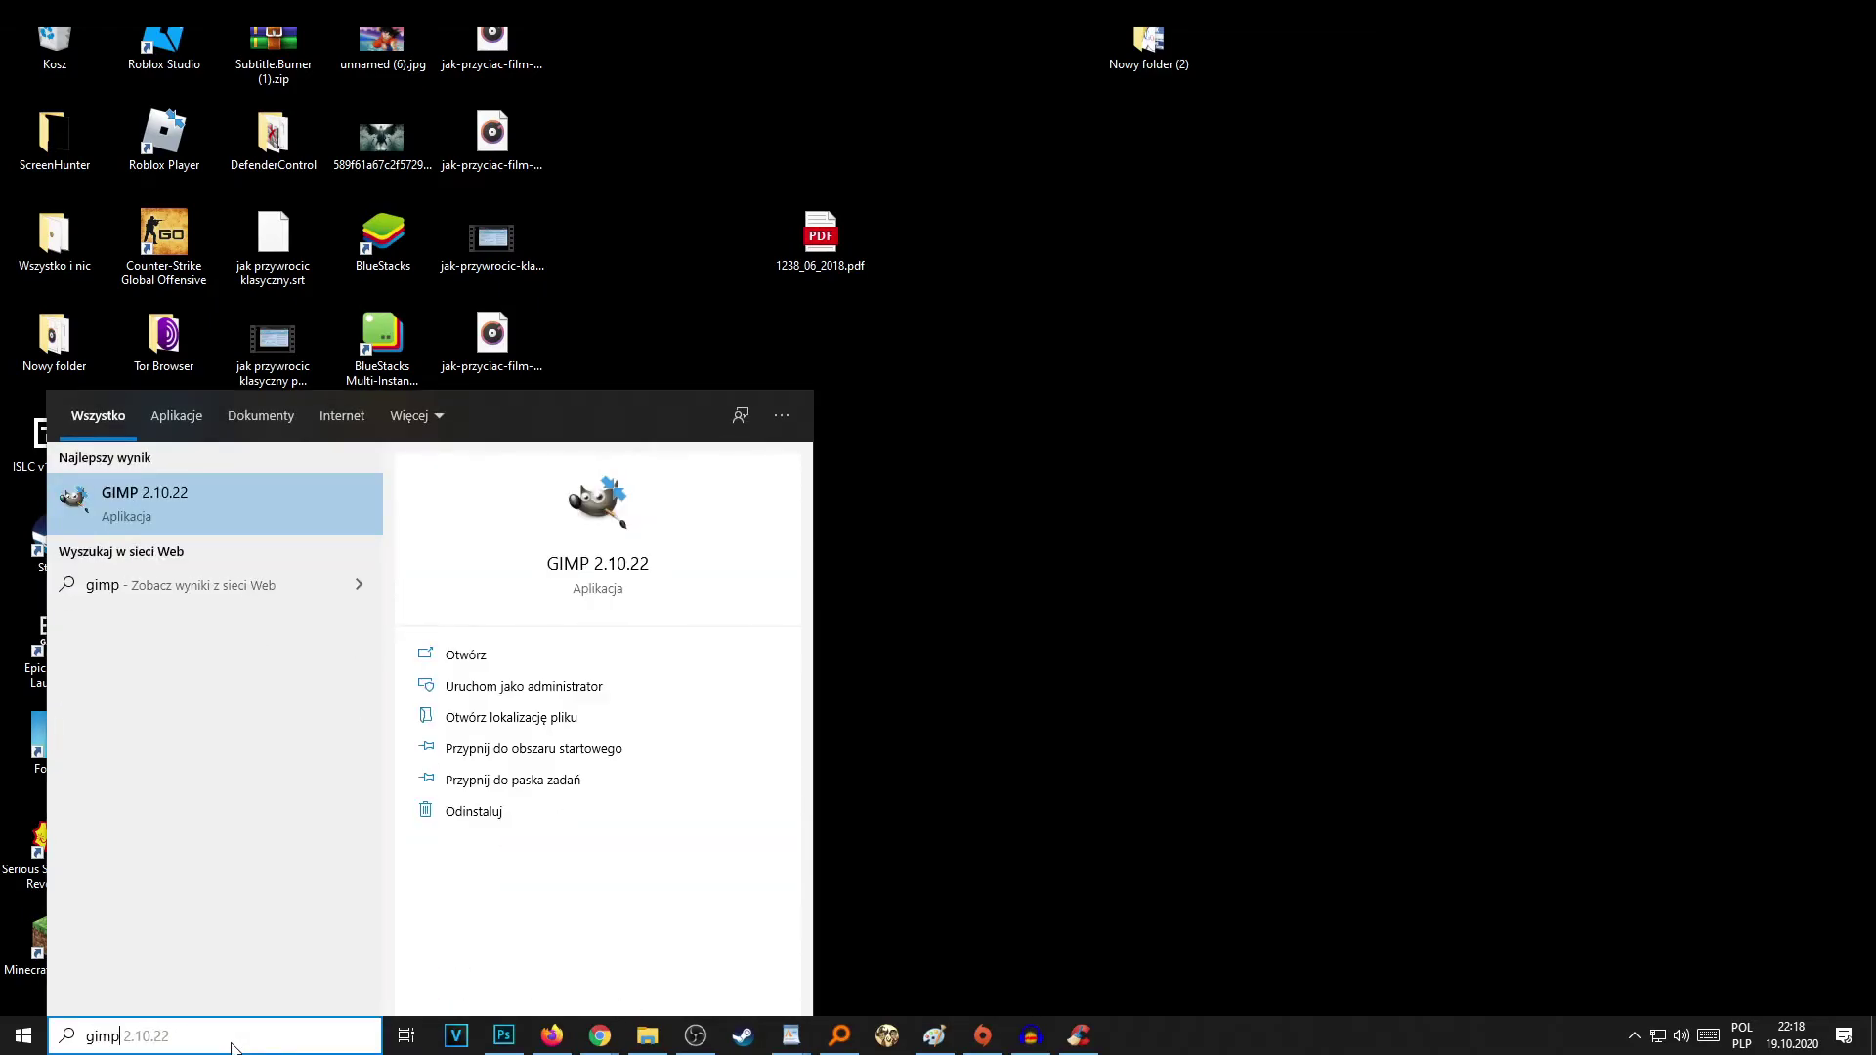
{"action": "left_click", "coordinate": [235, 516]}
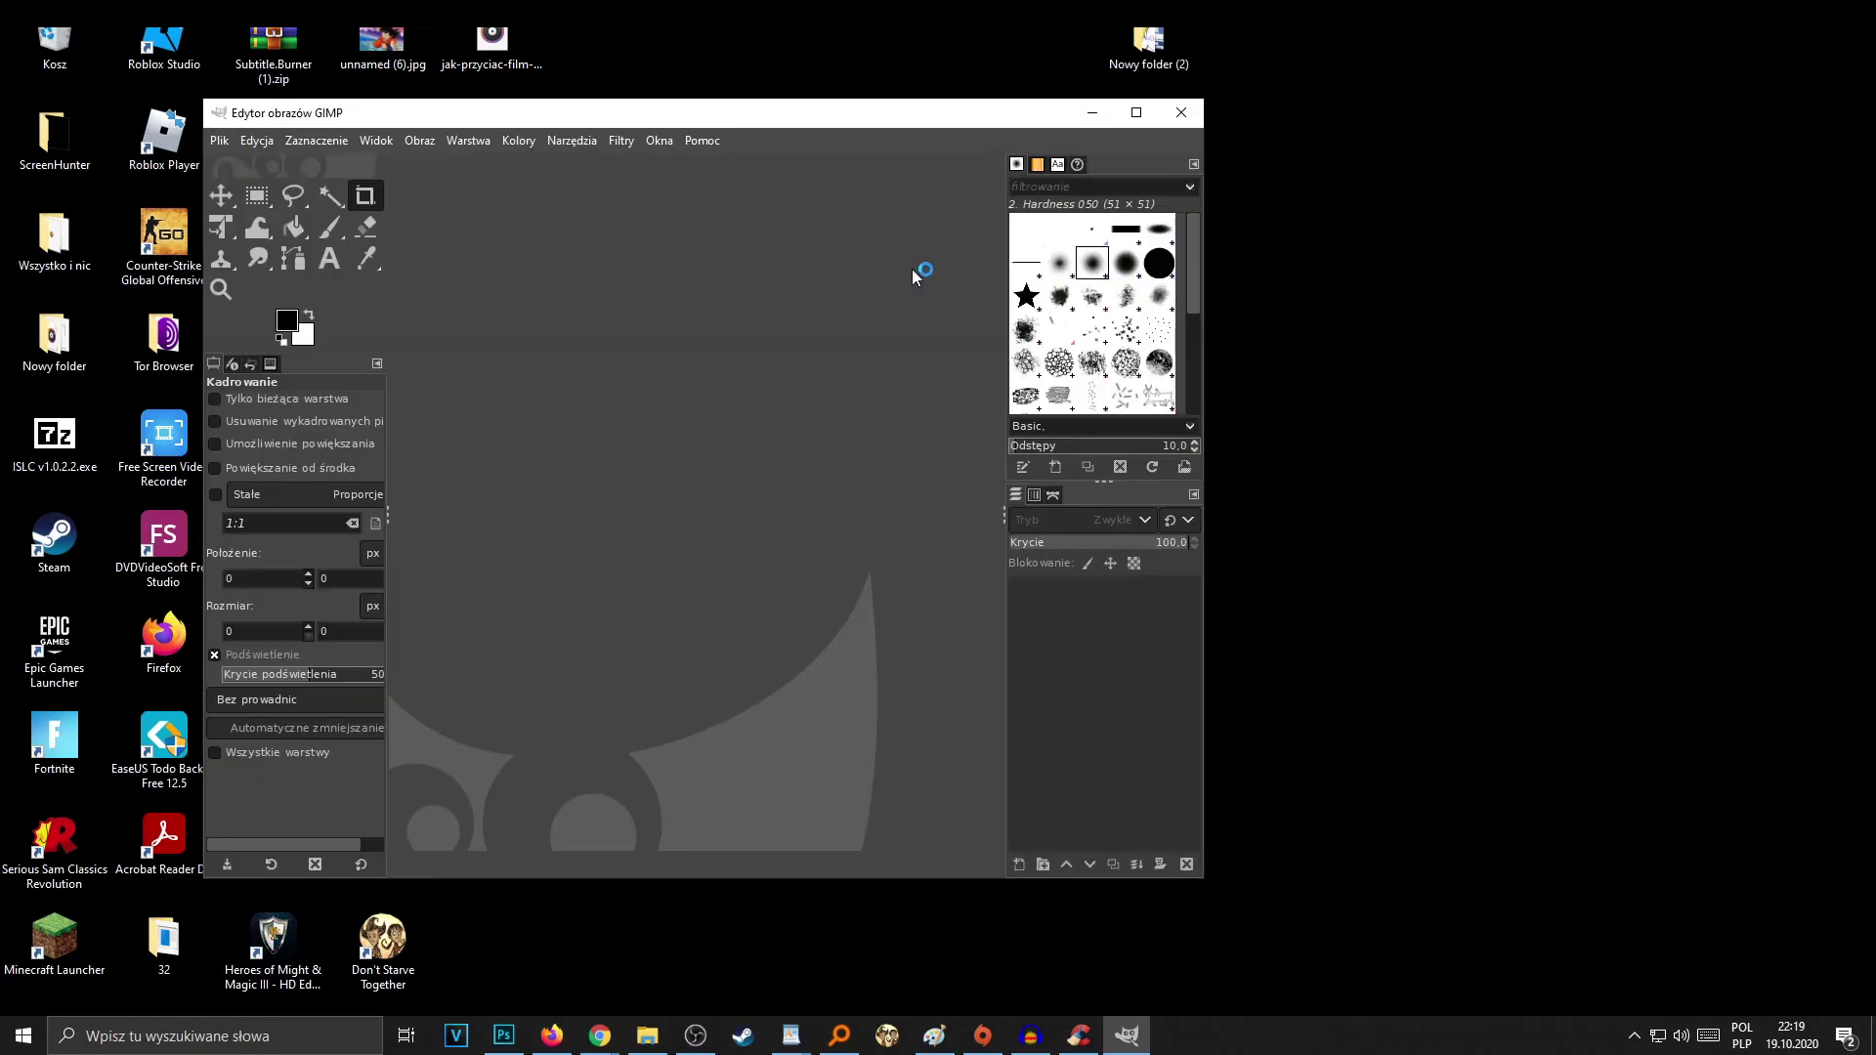
- Drag the GIMP window right and down toward the middle of the desktop
{"action": "mouse_move", "coordinate": [486, 120]}
{"action": "left_mouse_down"}
{"action": "mouse_move", "coordinate": [735, 132]}
{"action": "mouse_move", "coordinate": [735, 203]}
{"action": "left_mouse_up"}
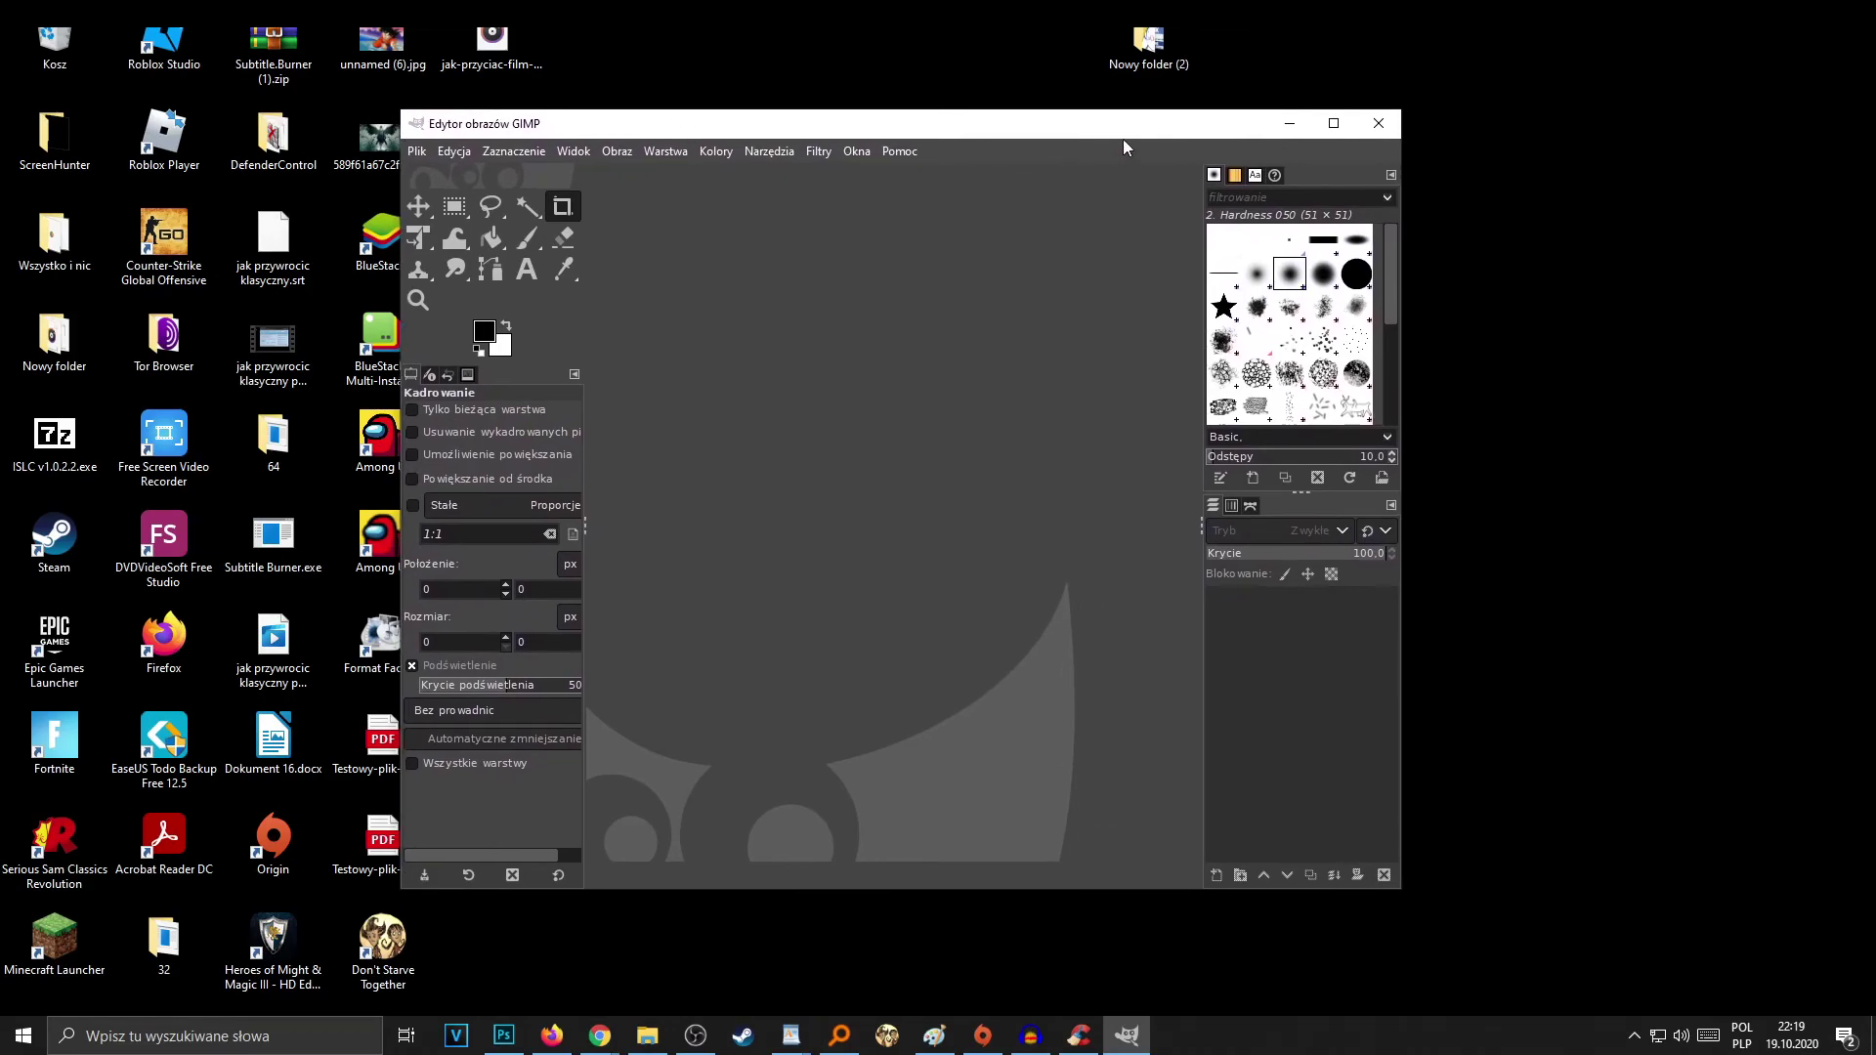
{"action": "left_click_drag", "start_coordinate": [1123, 127], "coordinate": [1168, 210]}
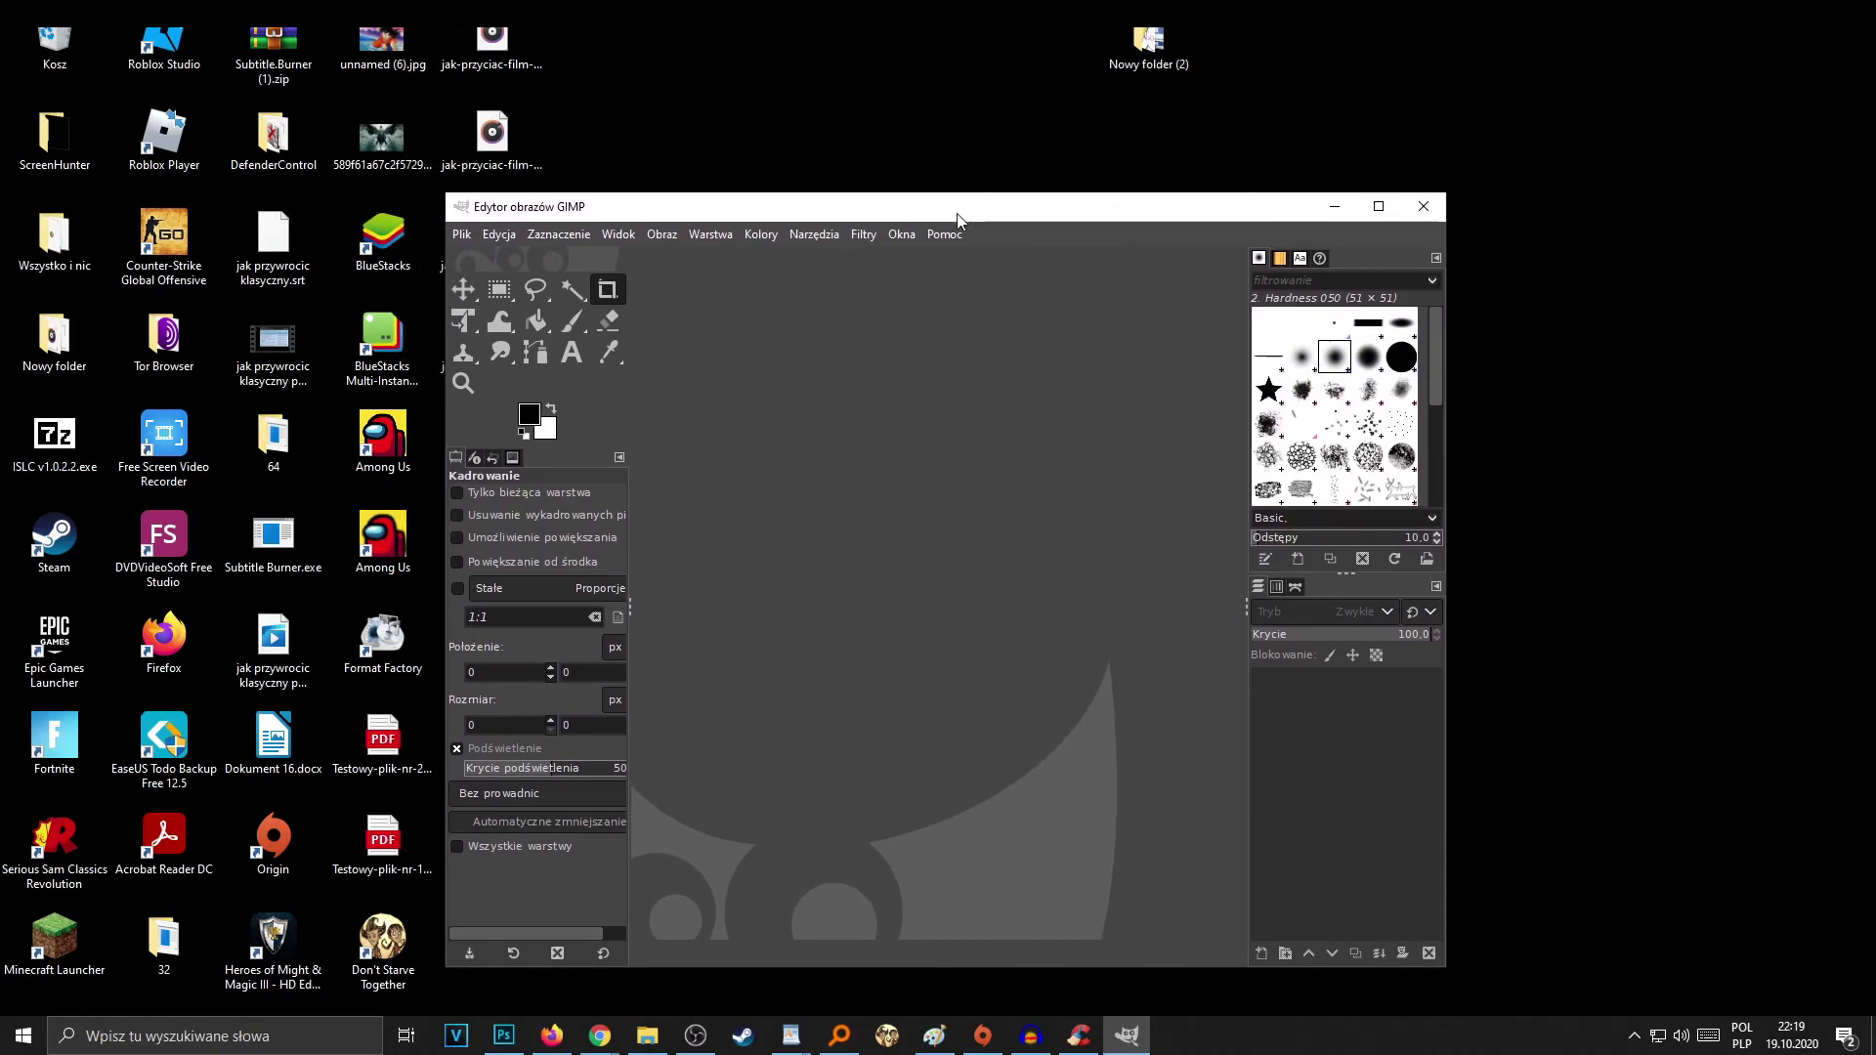
{"action": "left_click_drag", "start_coordinate": [958, 219], "coordinate": [982, 171]}
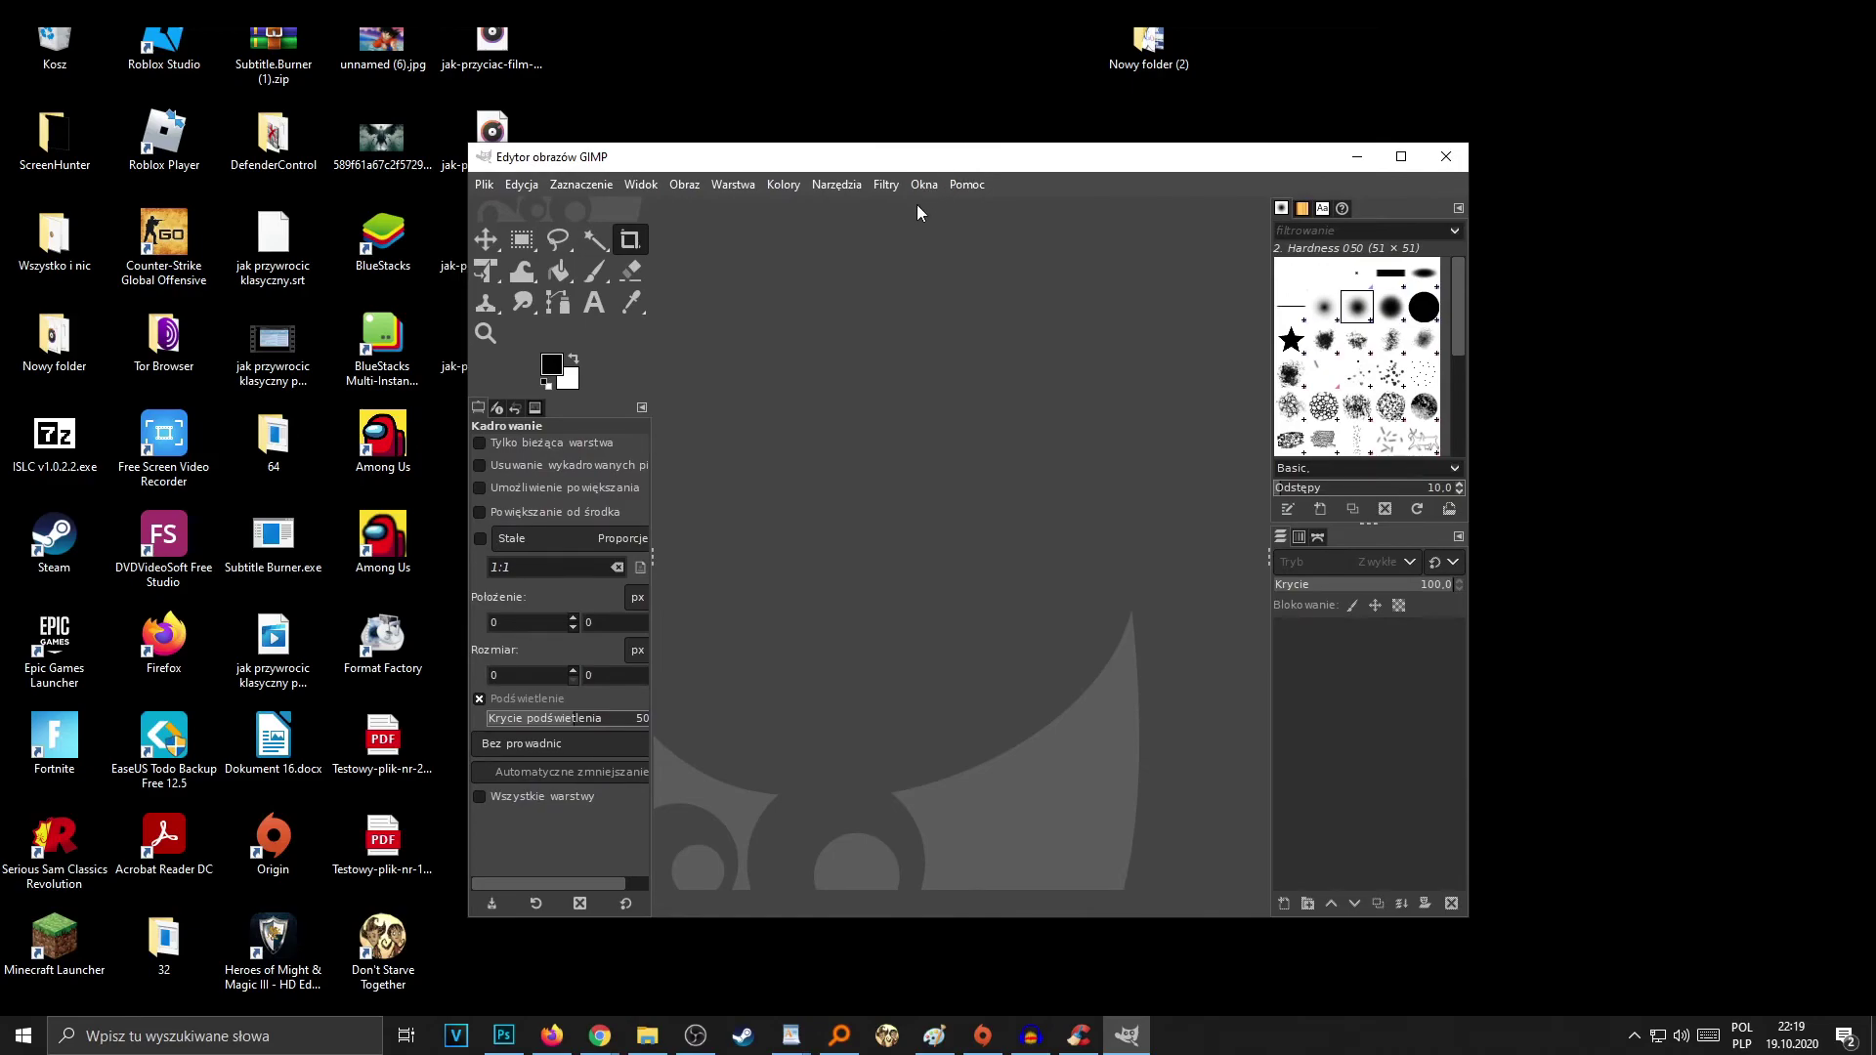